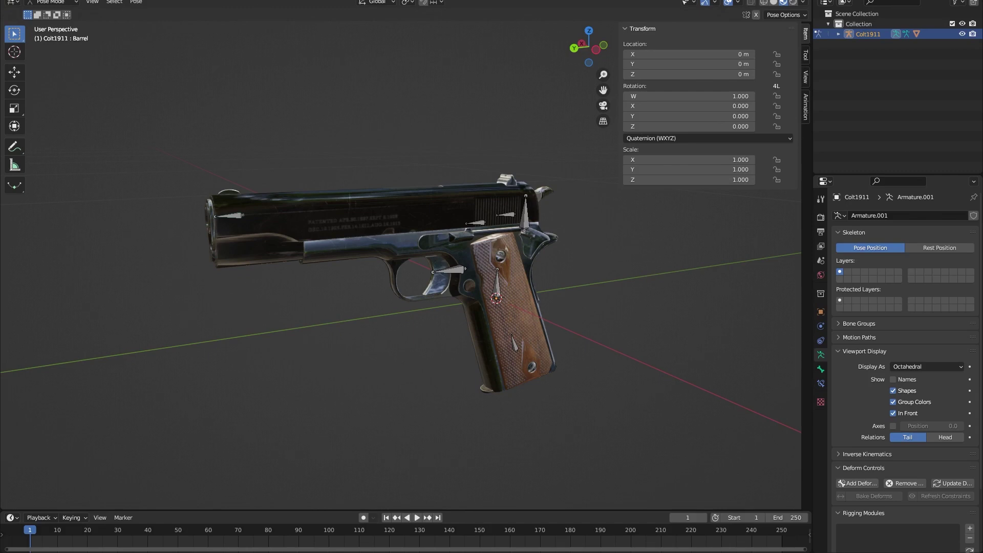
Test-pose the Trigger and Magazine bones, pulling the magazine out and undoing it
middle_click_drag(521, 193, 319, 135)
middle_click_drag(435, 141, 451, 154)
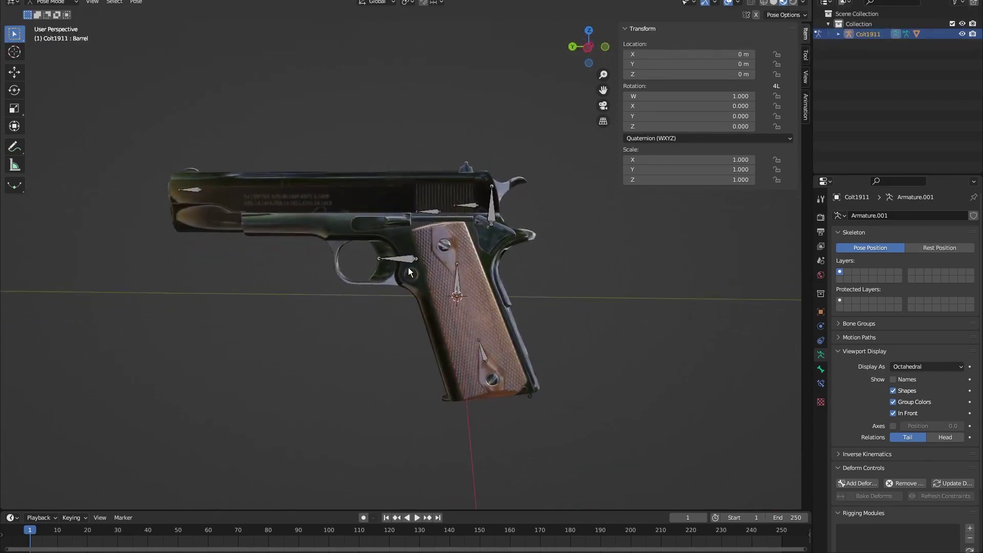
left_click(407, 259)
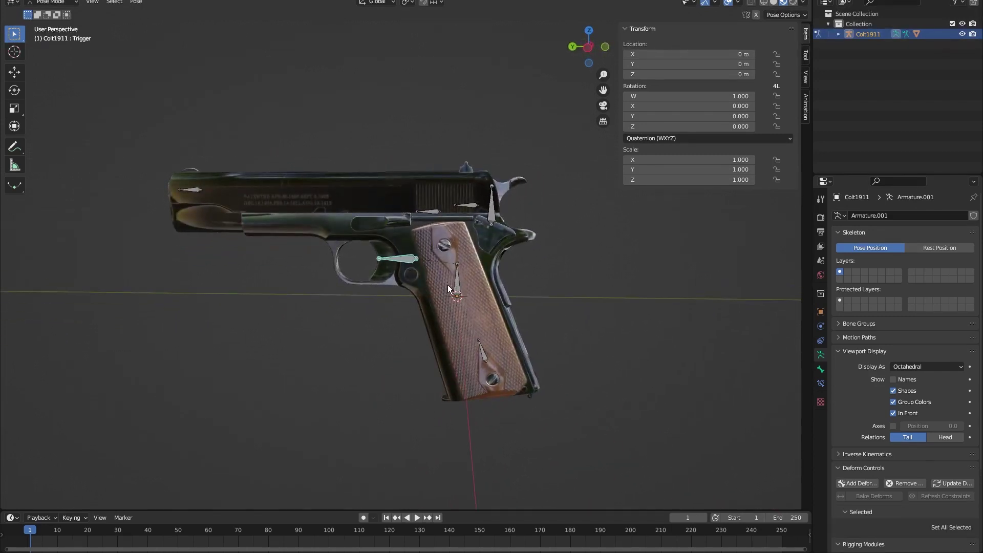
left_click(479, 342)
key("g")
left_click(625, 330)
middle_click_drag(626, 330, 505, 294)
key("ctrl+z")
Test-move the Bullets and Magazine bones out of the grip, then reset them
left_click(418, 225)
key("g")
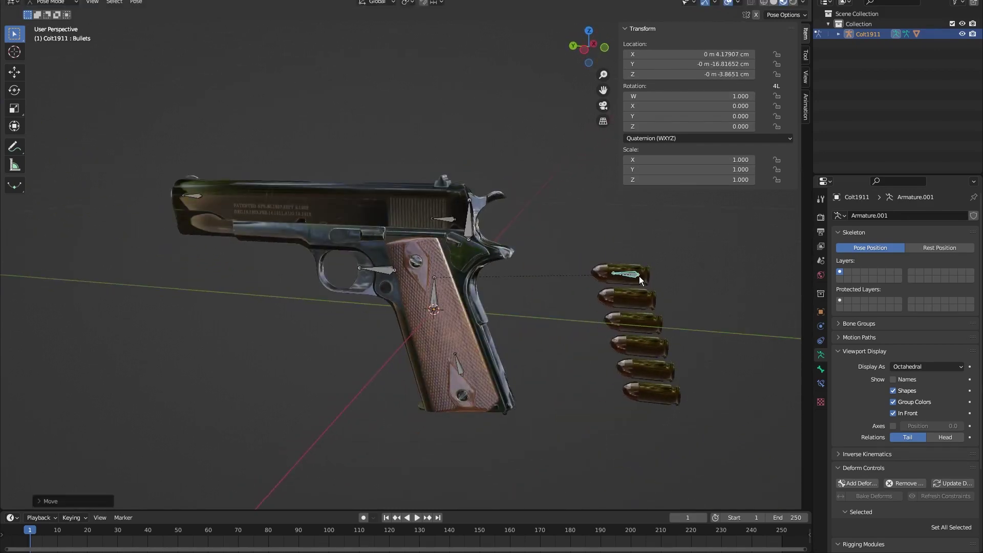
right_click(640, 275)
left_click(457, 370)
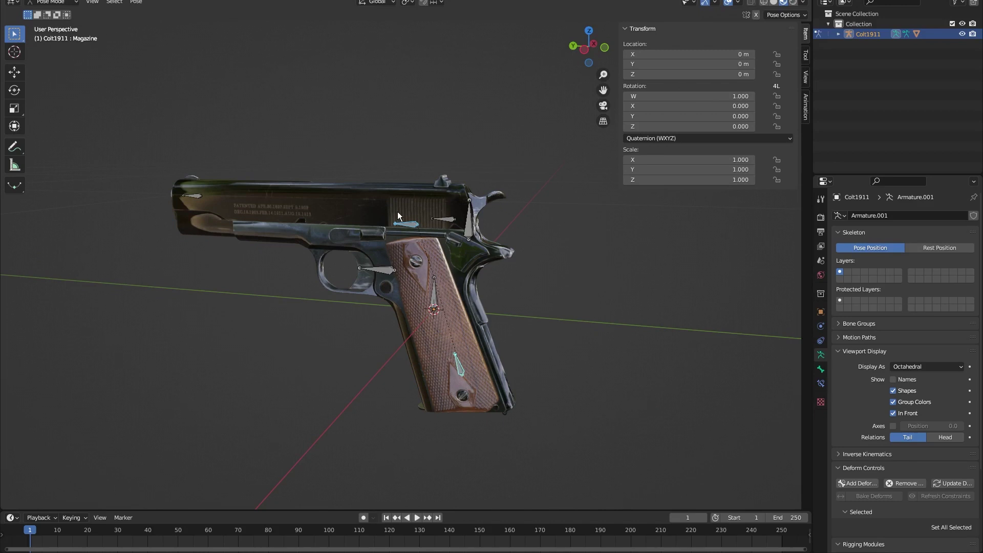
key("g")
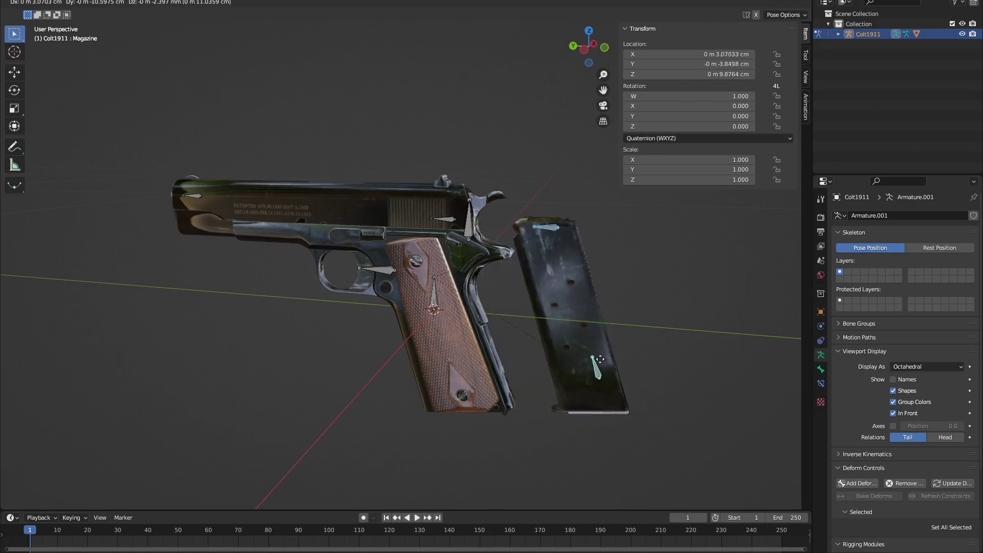
left_click(563, 382)
middle_click_drag(563, 381, 487, 262)
key("ctrl+z")
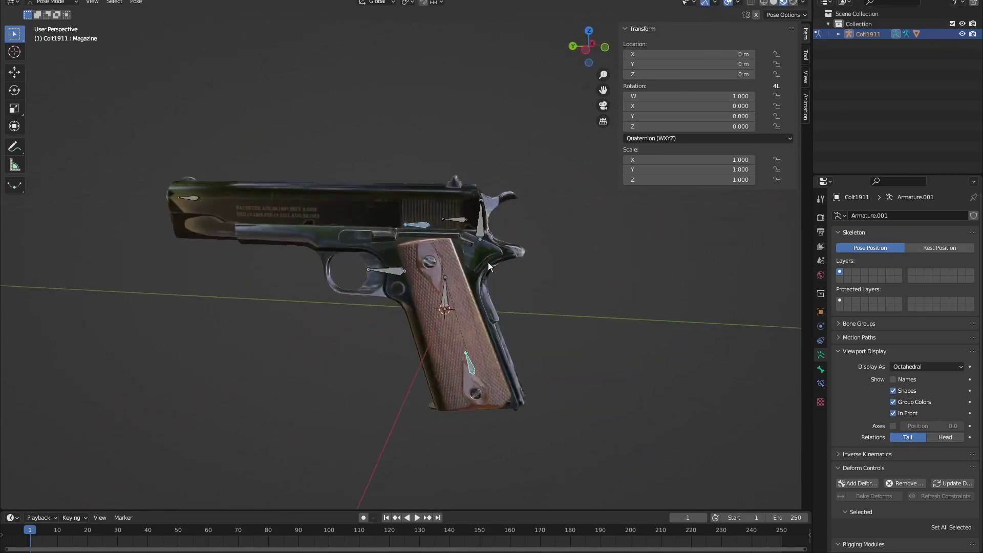
Test-rotate the Hammer bone and nudge the Trigger bone, cancelling and undoing both
left_click(488, 226)
key("r")
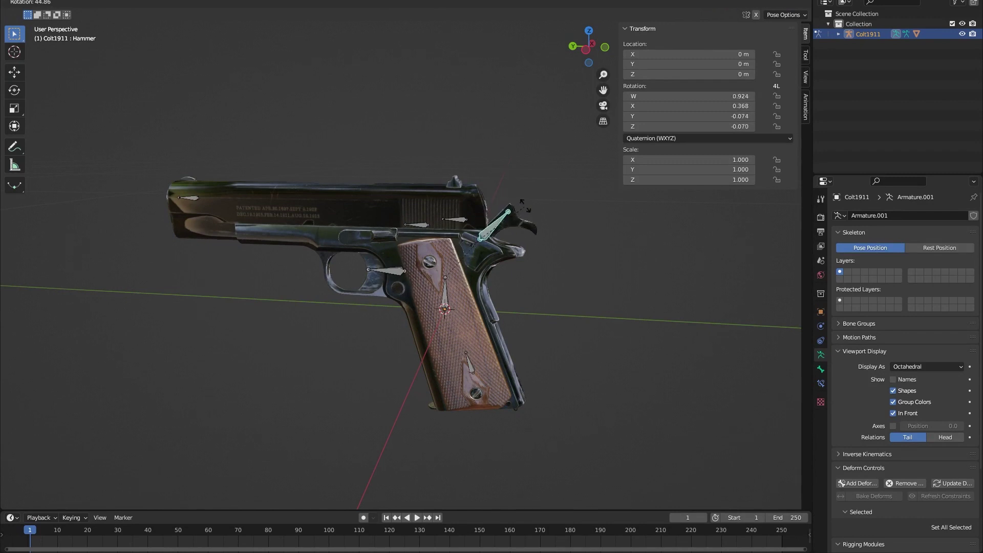
key("Escape")
left_click(389, 271)
key("g")
left_click(397, 265)
key("ctrl+z")
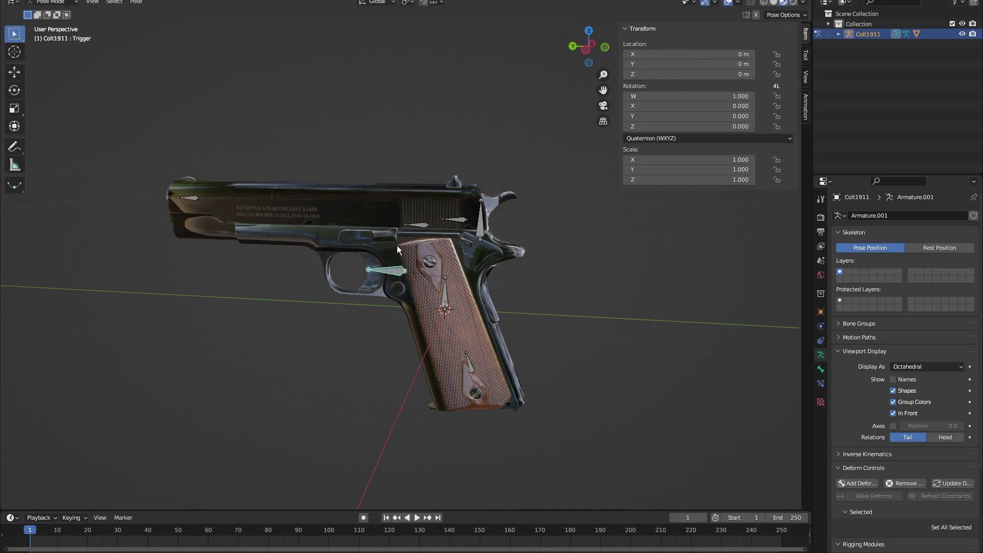
Test-move the Barrel and Slide bones, then undo the slide lift
left_click(196, 199)
key("g")
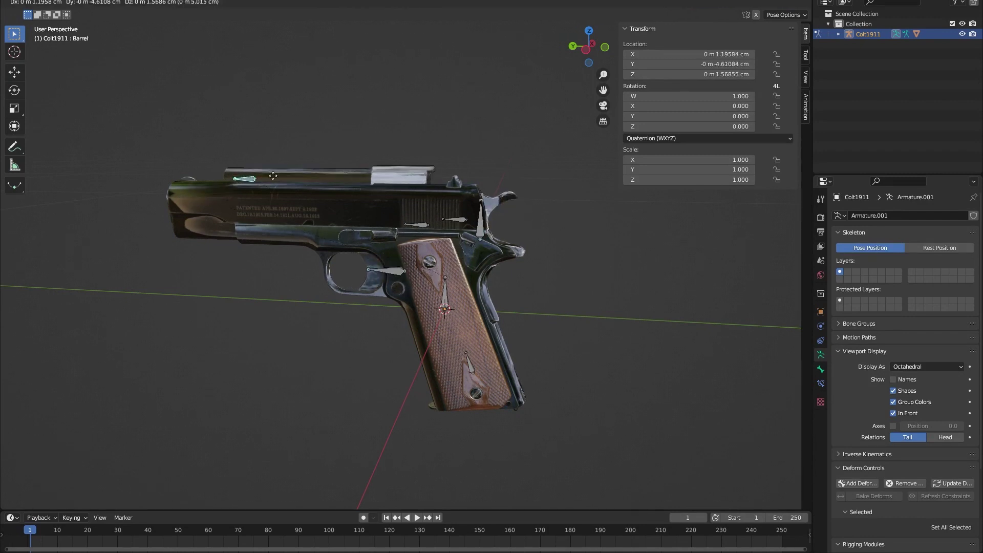
key("Escape")
left_click(458, 220)
key("g")
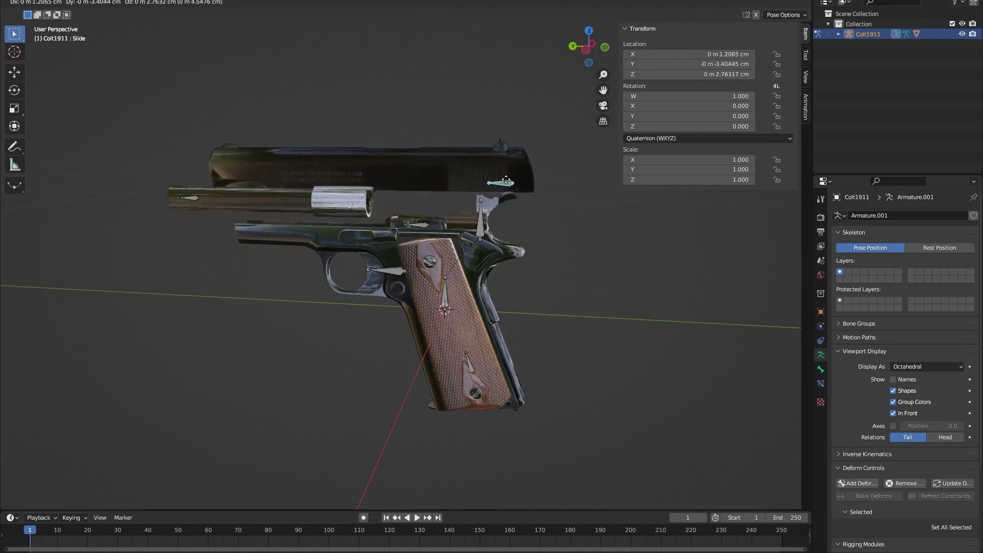
left_click(452, 131)
key("ctrl+z")
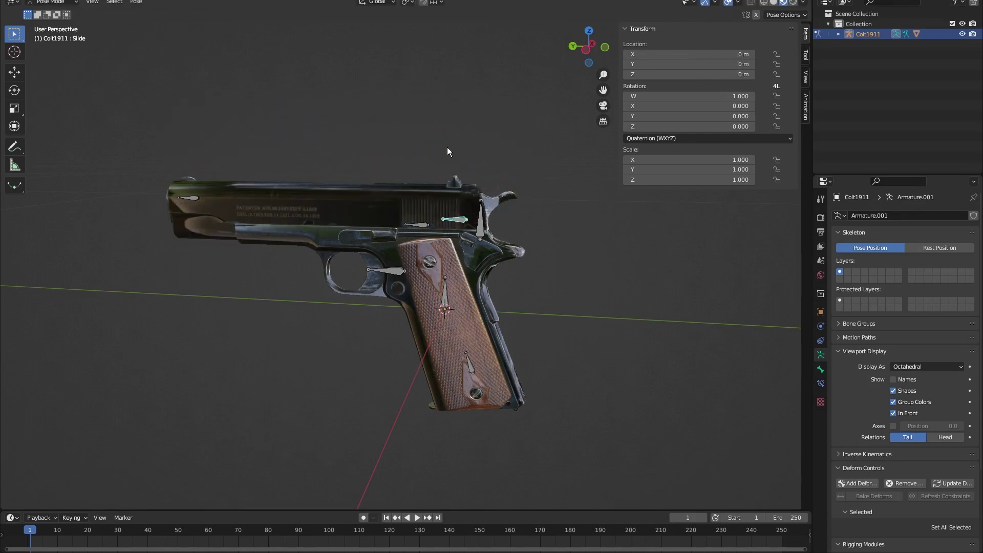
middle_click_drag(447, 146, 468, 140)
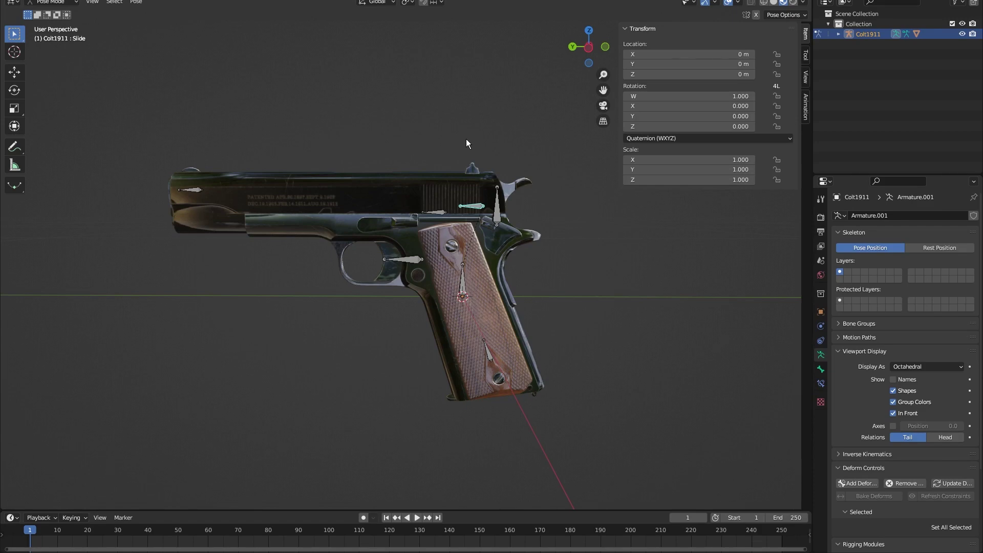
Save and quit, paste backup 'SK_Colt1911 - Kopie.blend', and reopen SK_Colt1911.blend
key("ctrl+q")
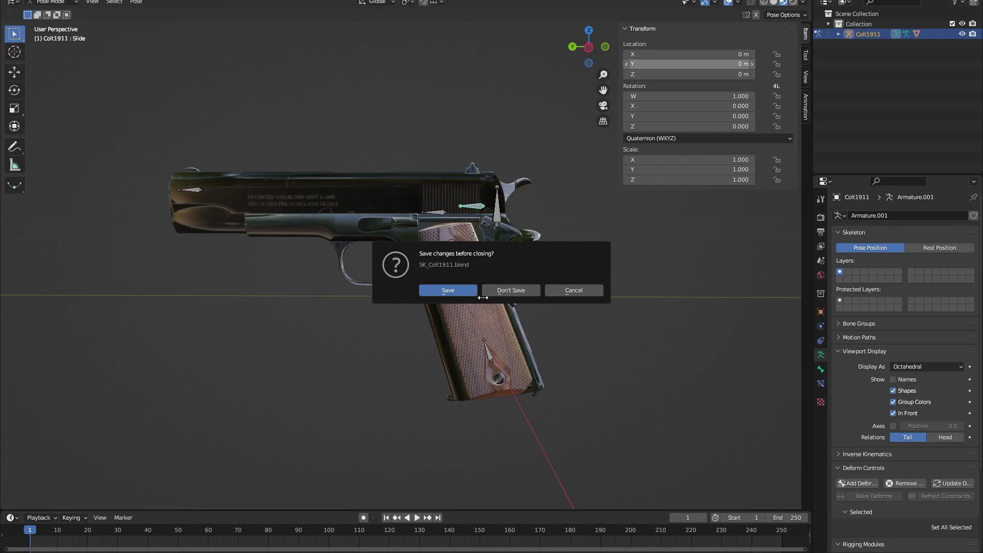
left_click(465, 294)
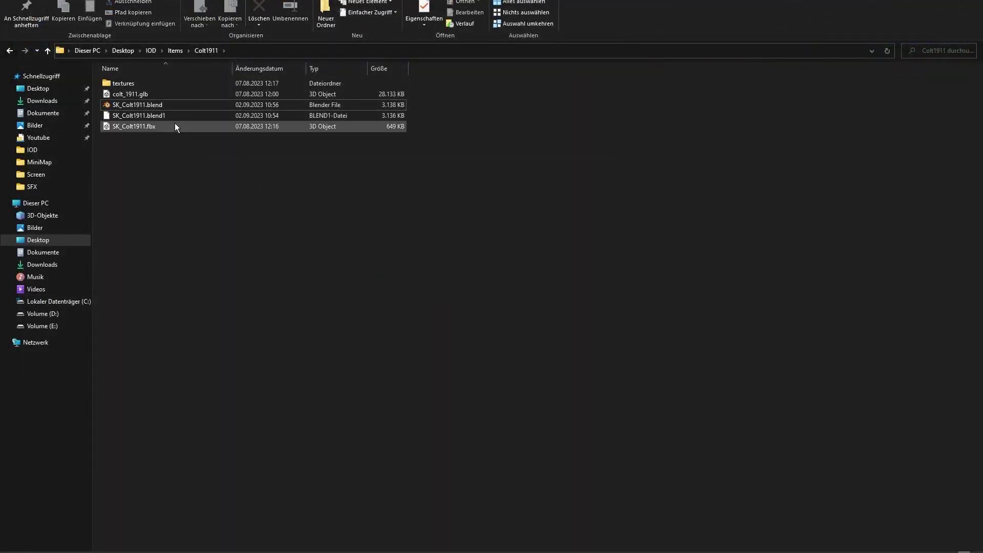
right_click(173, 106)
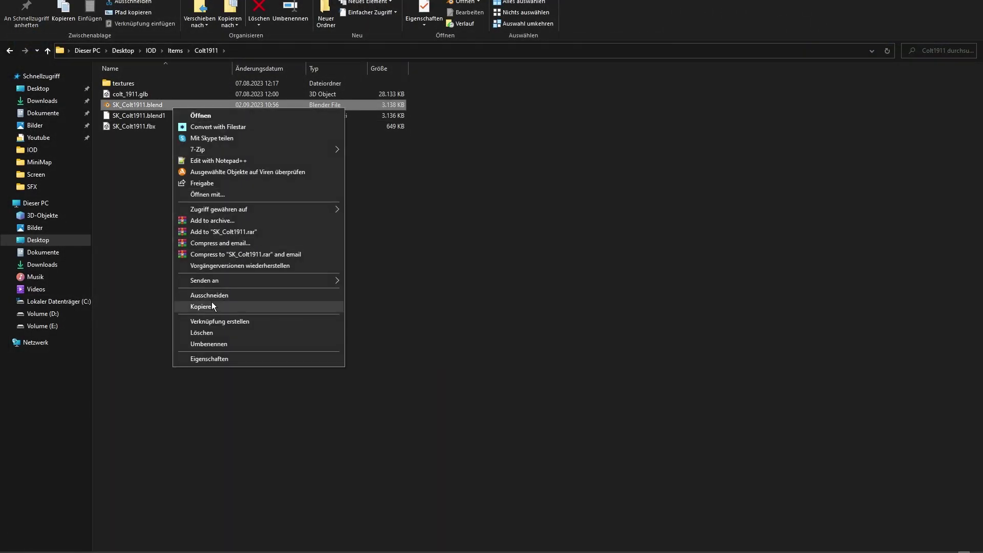
left_click(211, 306)
key("ctrl+v")
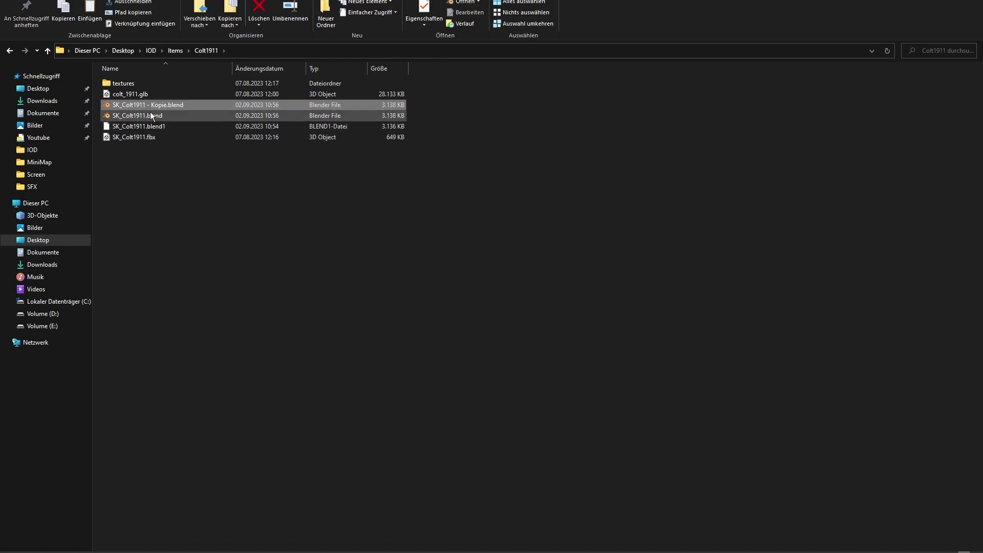
double_click(151, 115)
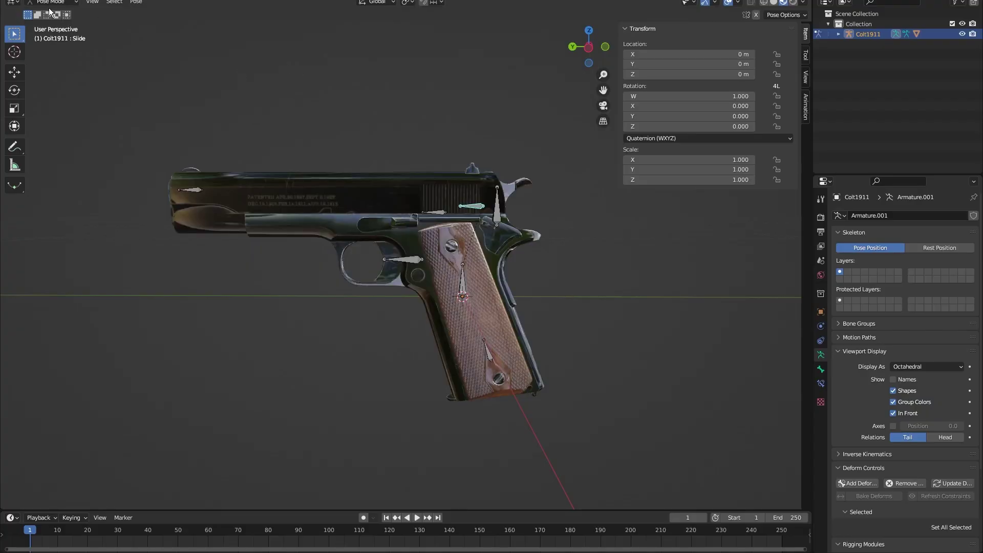
Switch to Object Mode, delete the Colt1911 armature, and select the Colt pistol mesh
left_click(49, 3)
left_click(51, 15)
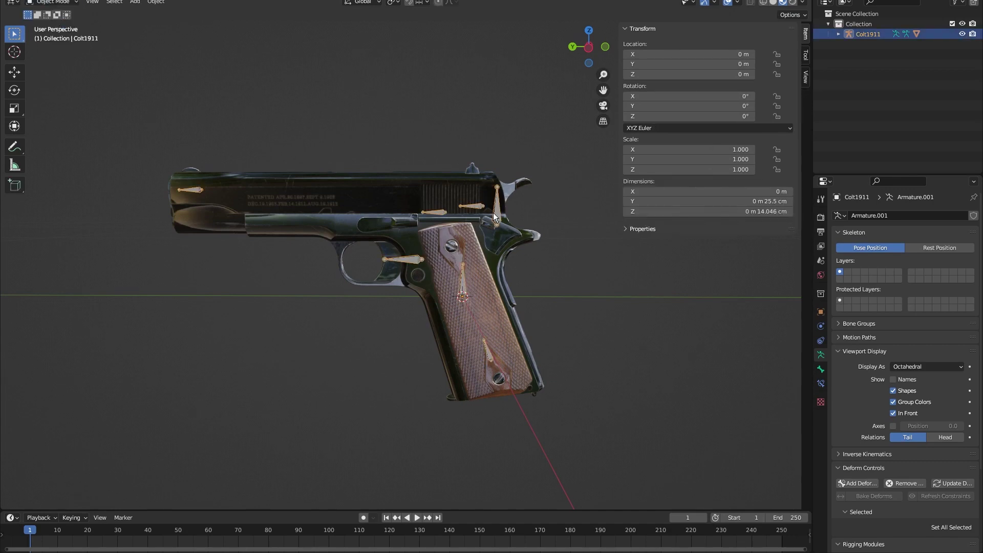
key("Delete")
middle_click_drag(398, 228, 487, 203)
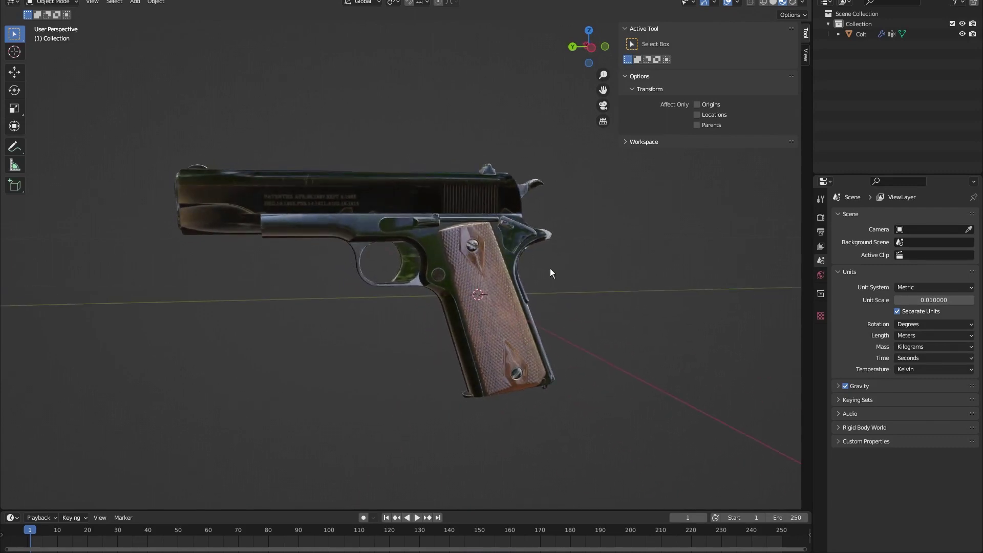
left_click(292, 187)
middle_click_drag(291, 188, 394, 153)
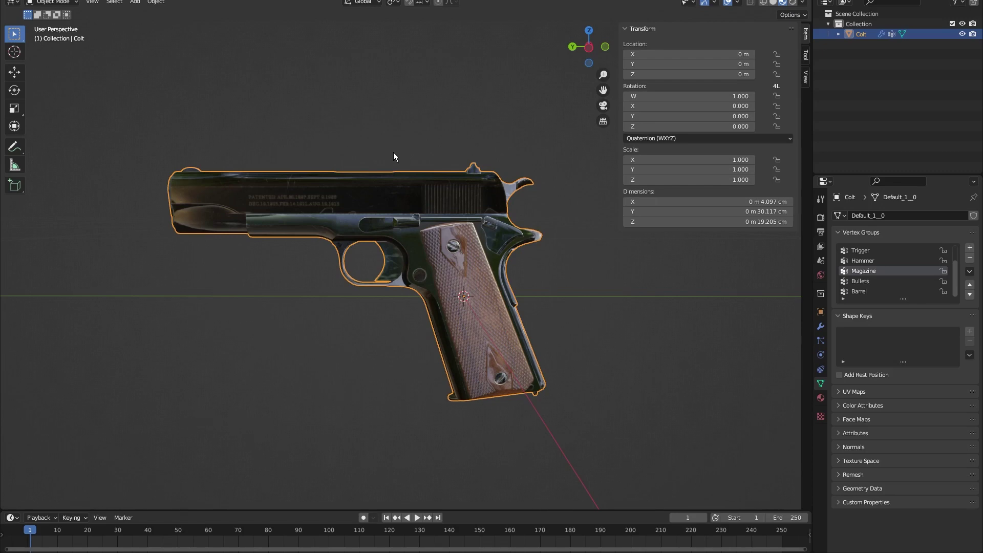
Put the Colt mesh in Edit Mode with all geometry deselected
key("Tab")
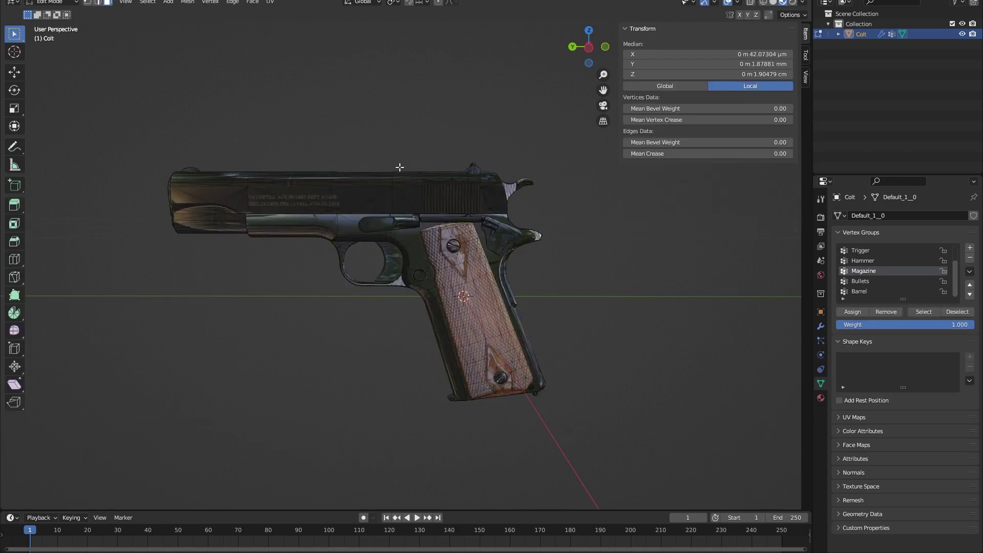
middle_click_drag(400, 167, 439, 171)
key("alt+a")
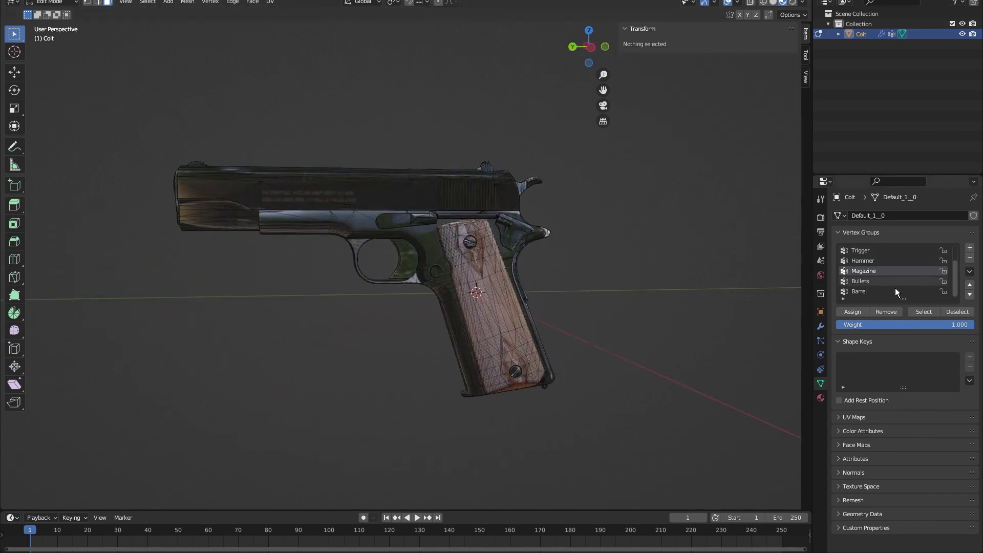
scroll(895, 288, "down", 2, "ctrl")
scroll(895, 288, "up", 2, "ctrl")
scroll(896, 282, "up", 2)
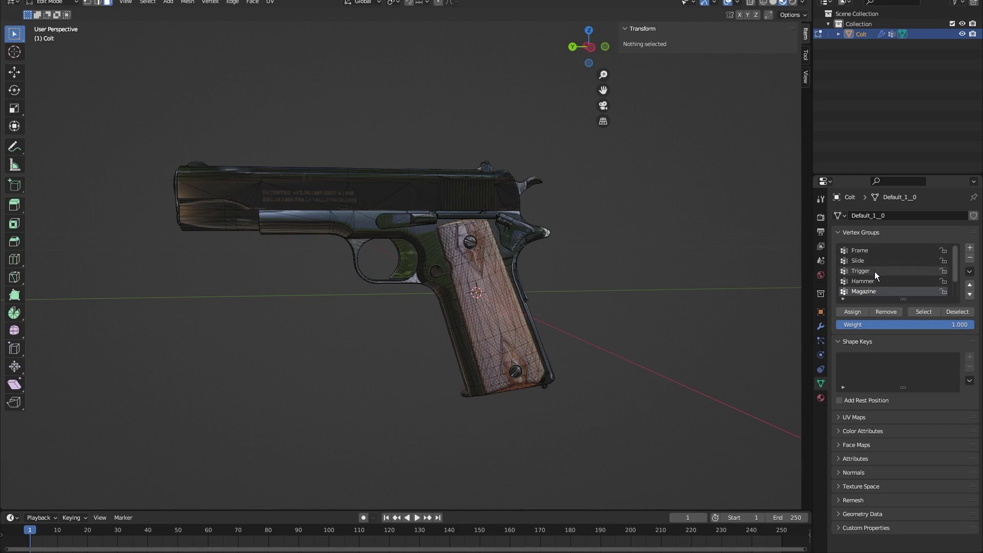
scroll(881, 277, "down", 2)
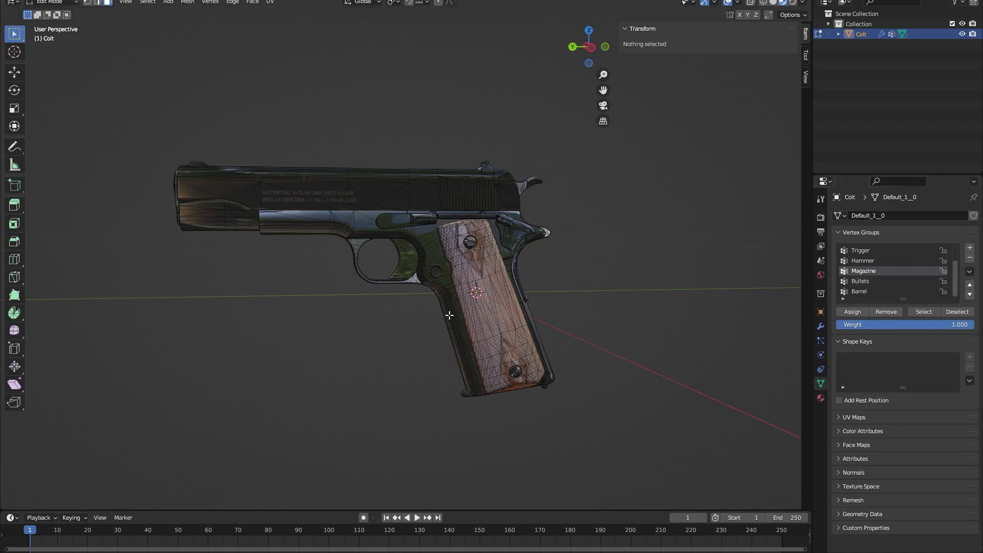
middle_click_drag(731, 317, 681, 313)
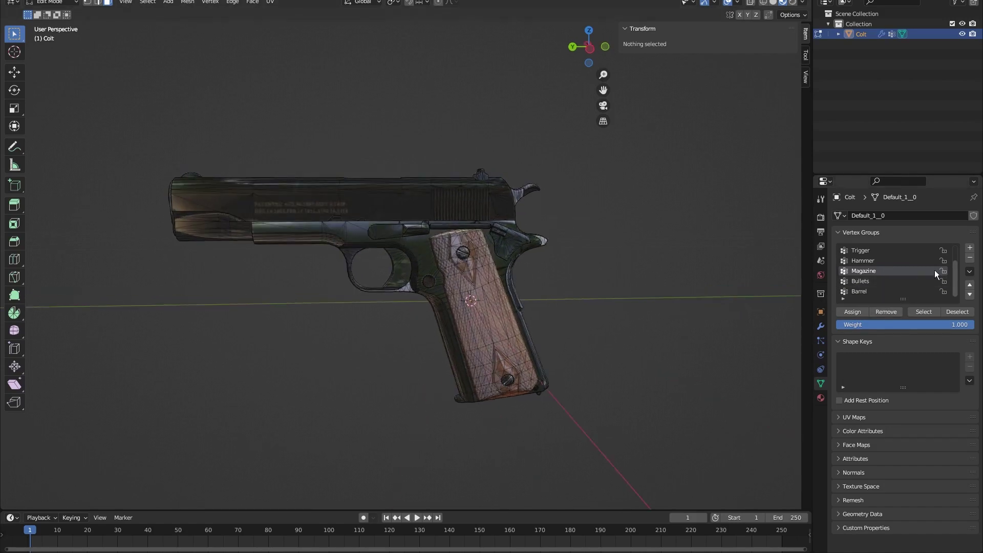
Add a new vertex group named 'izuqaaifkqwu'
left_click(970, 248)
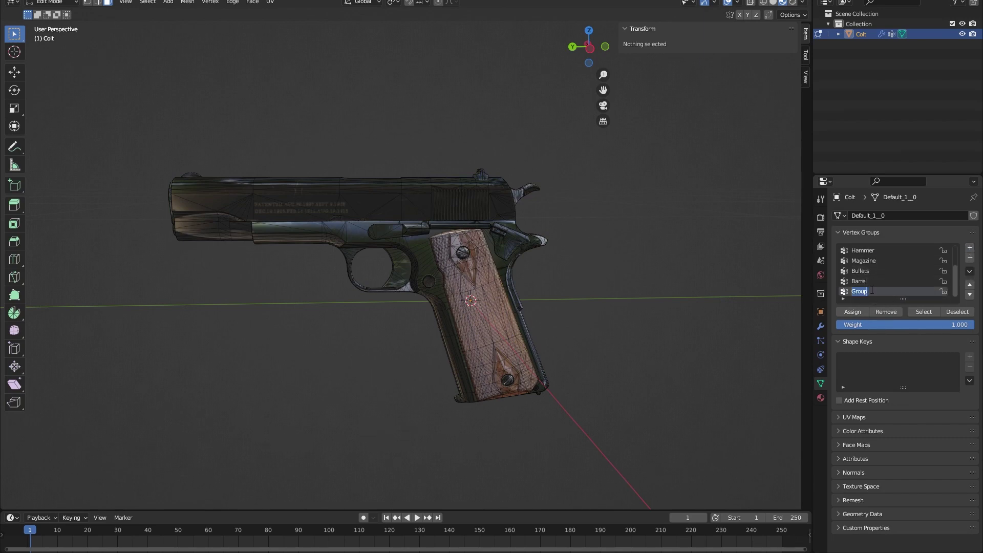
type("izuqaaifkqwu")
key("Return")
scroll(529, 301, "up", 5)
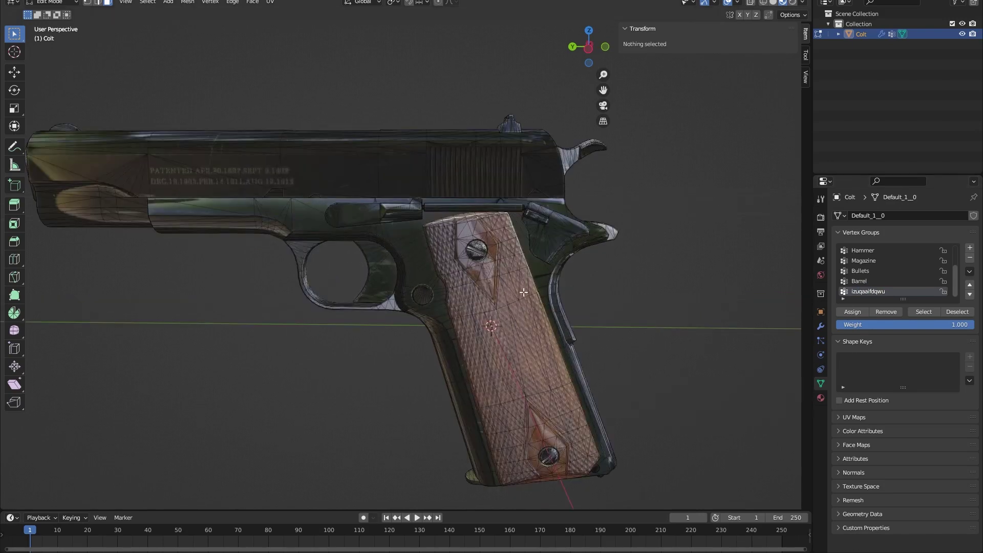
scroll(891, 280, "up", 2)
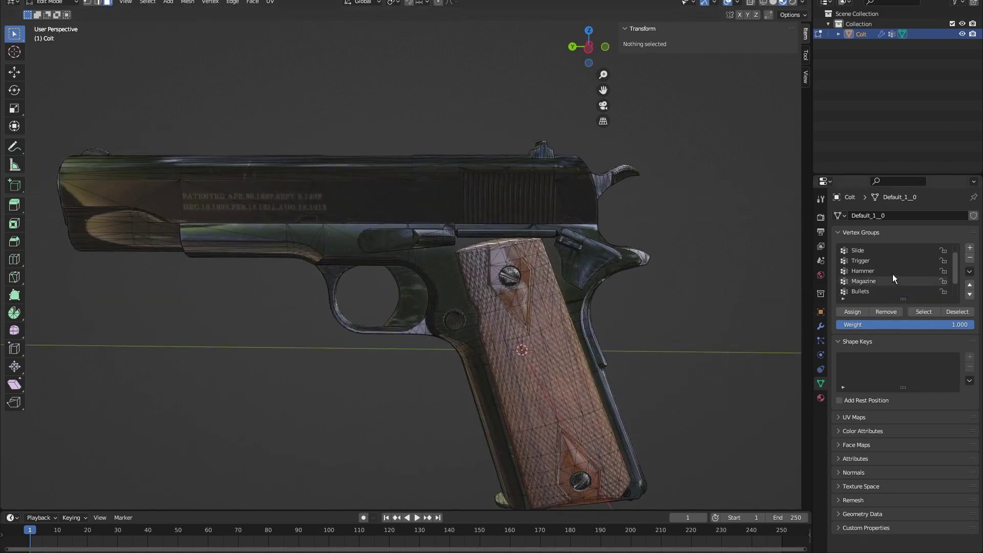
scroll(899, 269, "up", 1)
Make Trigger the active vertex group and pick the trigger faces with L
left_click(880, 271)
scroll(407, 248, "up", 3)
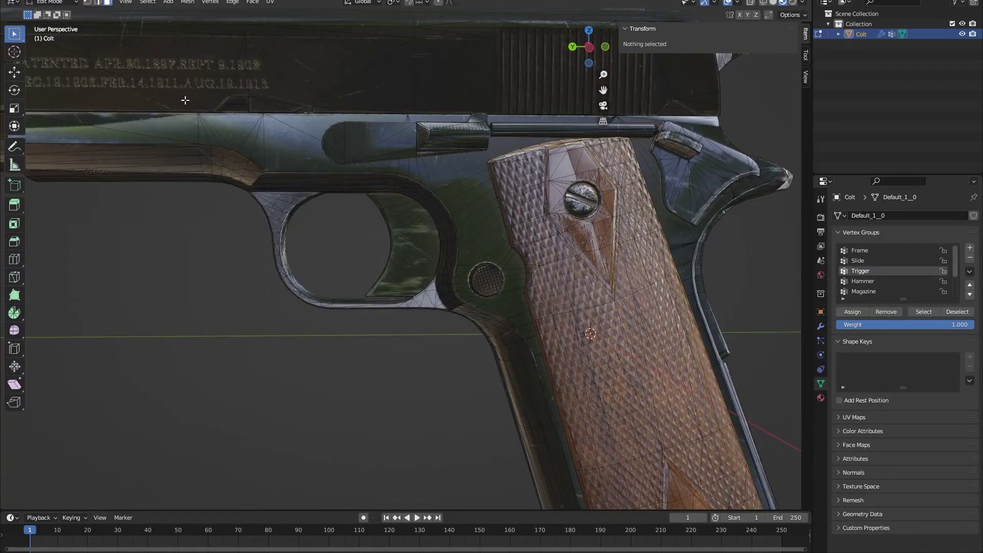
key("l")
scroll(436, 261, "down", 5)
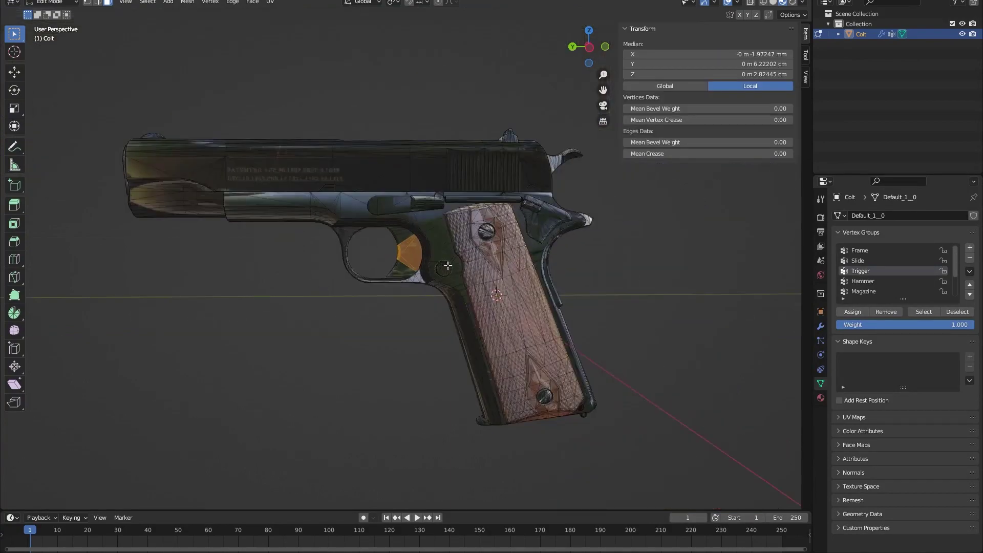
scroll(438, 261, "up", 5)
middle_click_drag(438, 262, 521, 270)
scroll(311, 257, "up", 1)
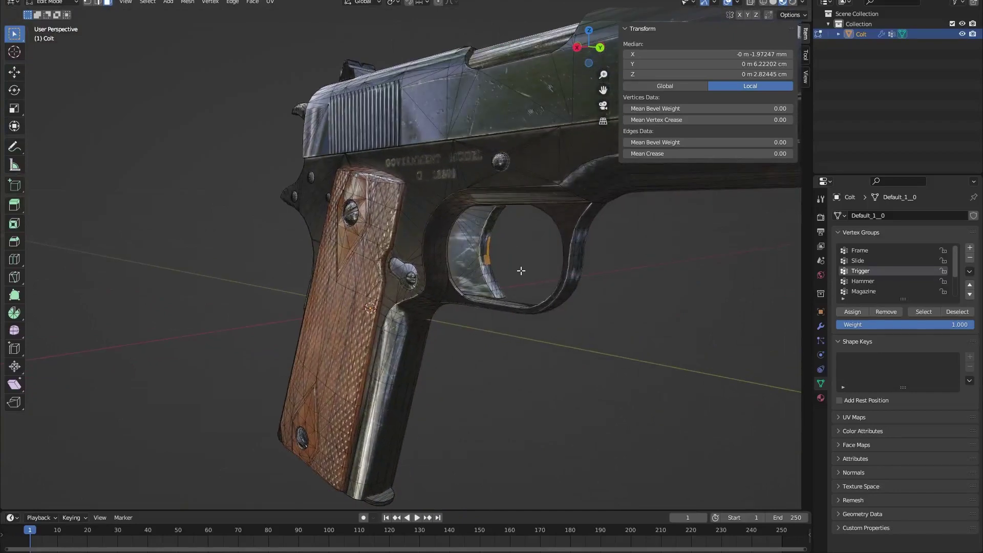
middle_click_drag(467, 236, 371, 275)
scroll(371, 275, "up", 1)
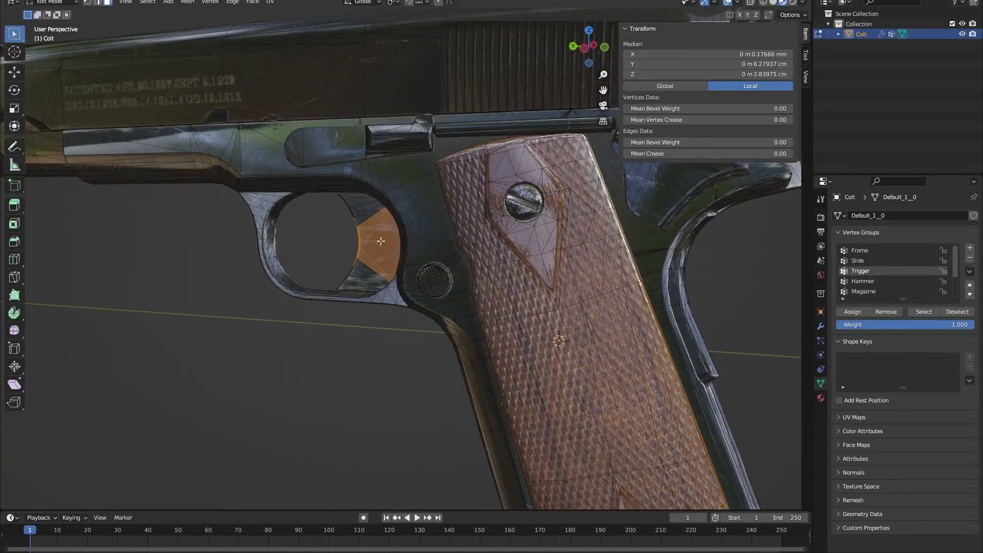
scroll(369, 227, "down", 2)
middle_click_drag(374, 249, 404, 267)
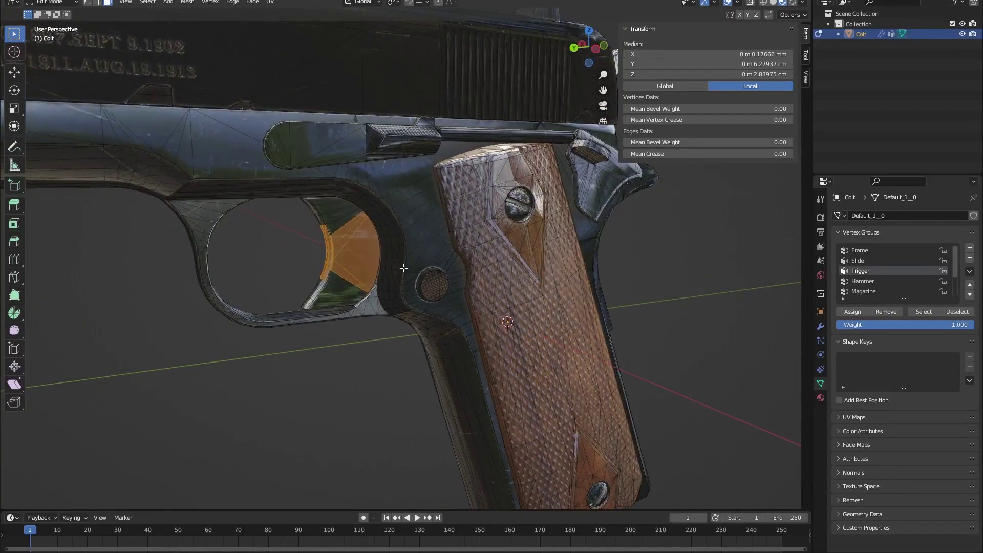
Select the whole connected trigger, test-move it, undo, and clear the selection
key("ctrl+l")
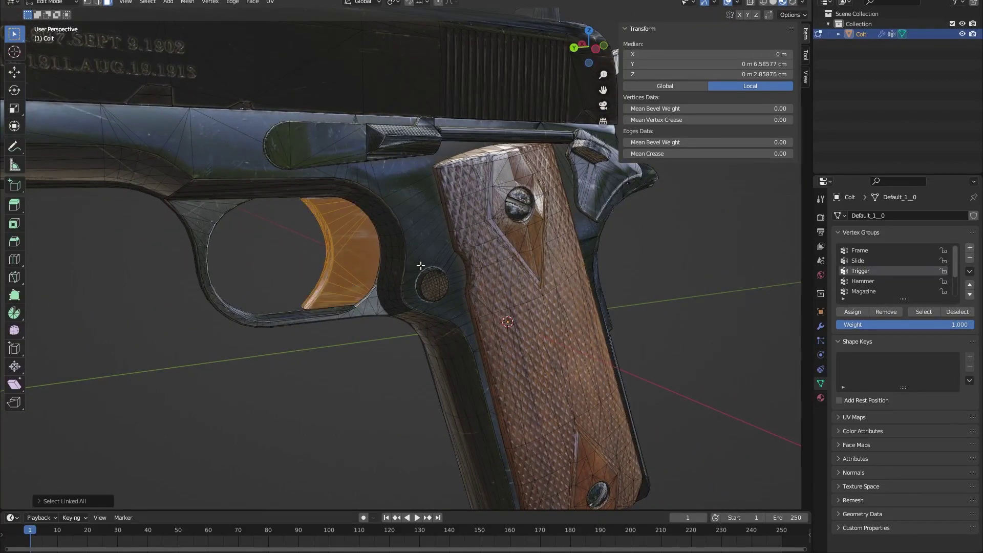
middle_click_drag(404, 268, 327, 259)
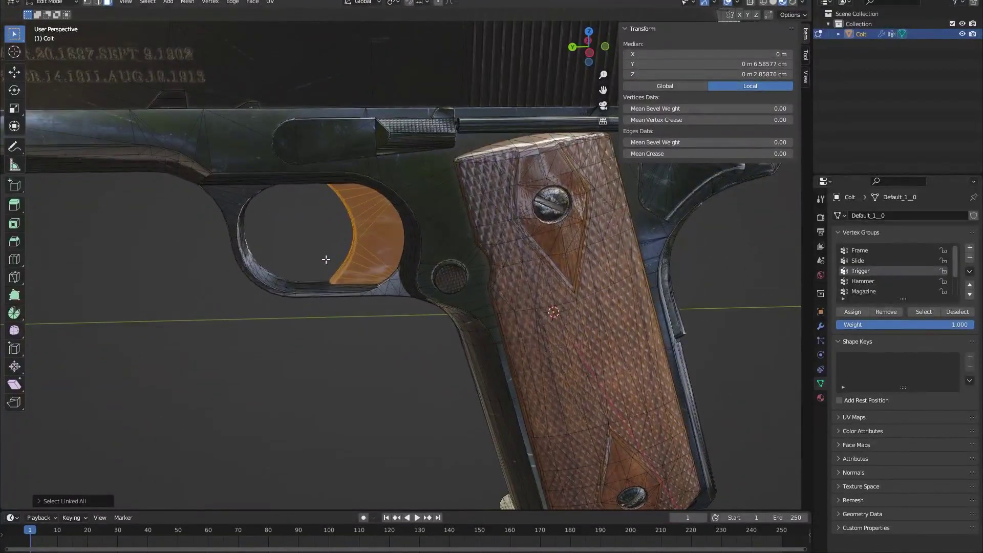
scroll(327, 260, "down", 2)
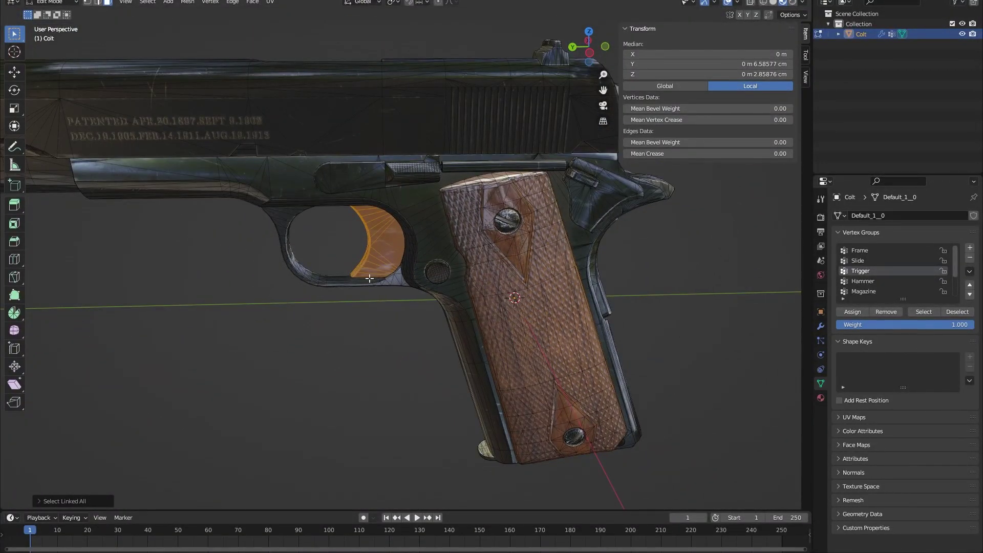
key("g")
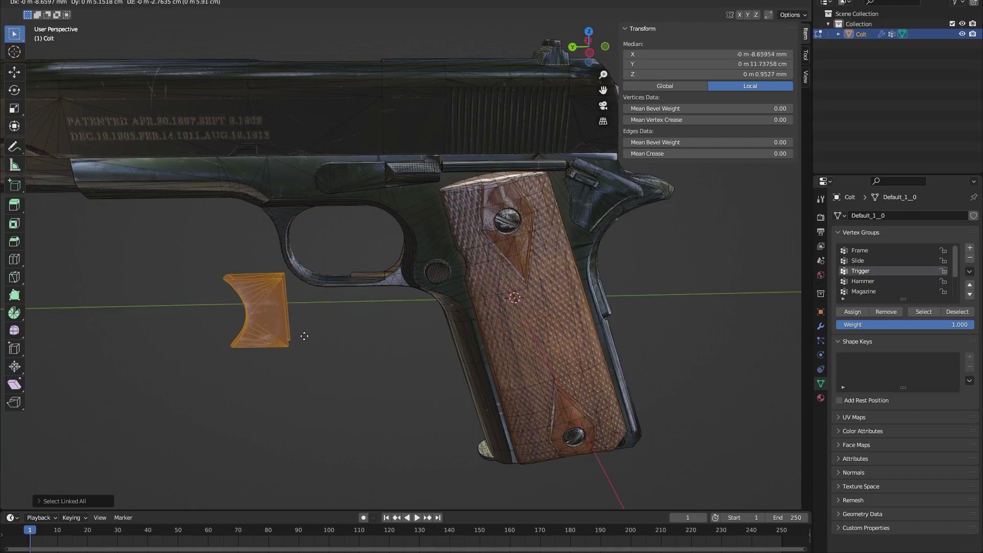
left_click(326, 344)
key("ctrl+z")
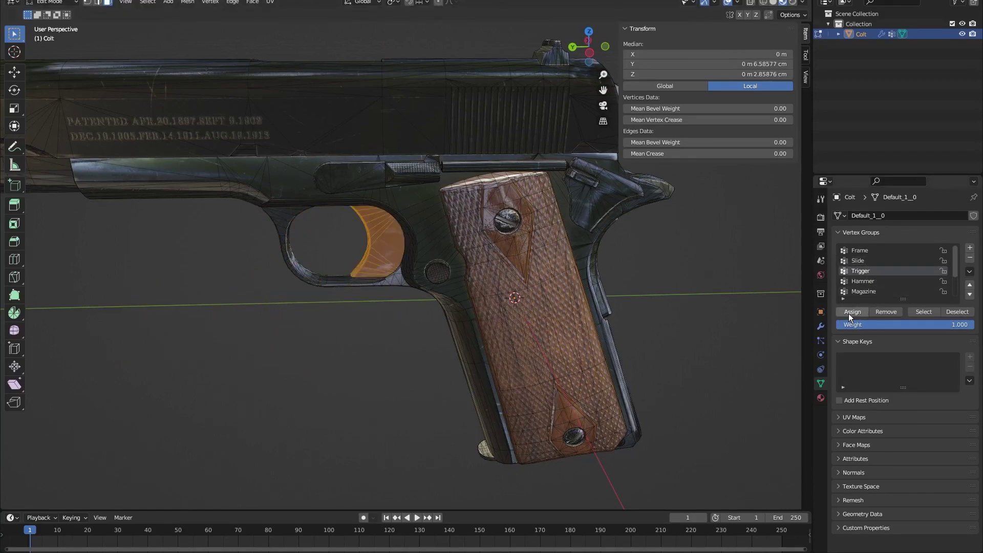
left_click(739, 320)
scroll(680, 316, "down", 3)
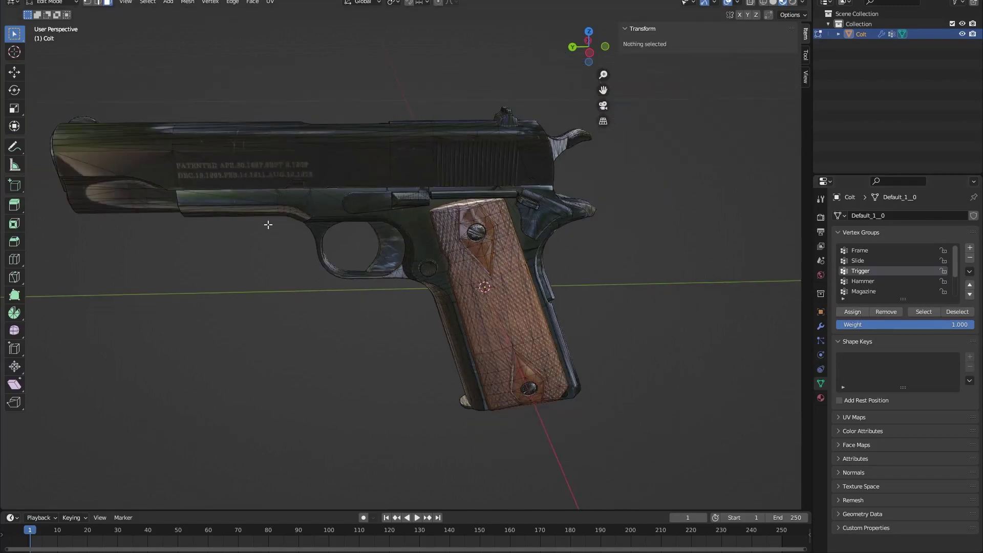
middle_click_drag(534, 266, 552, 312)
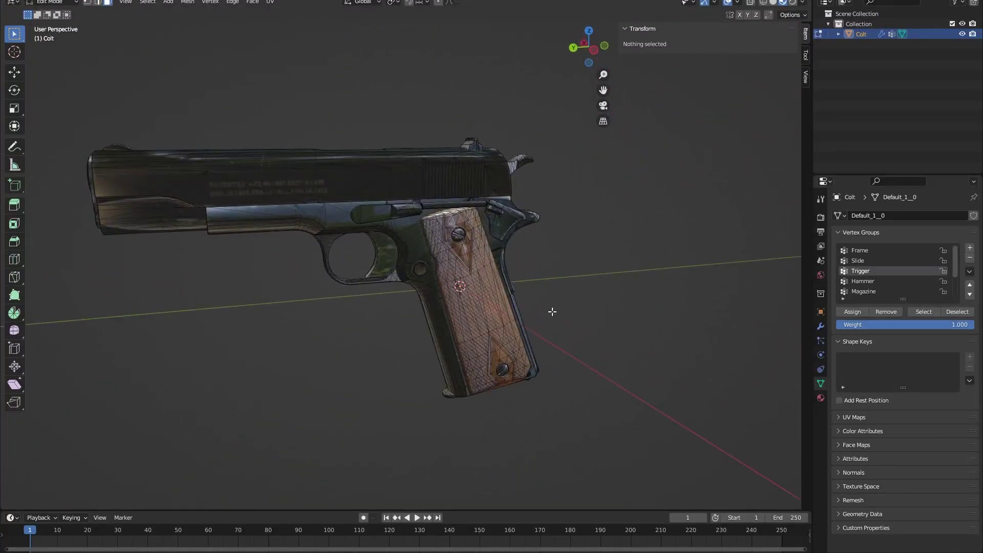
Select the Slide group's geometry and test-move it, cancelling the move
left_click(873, 261)
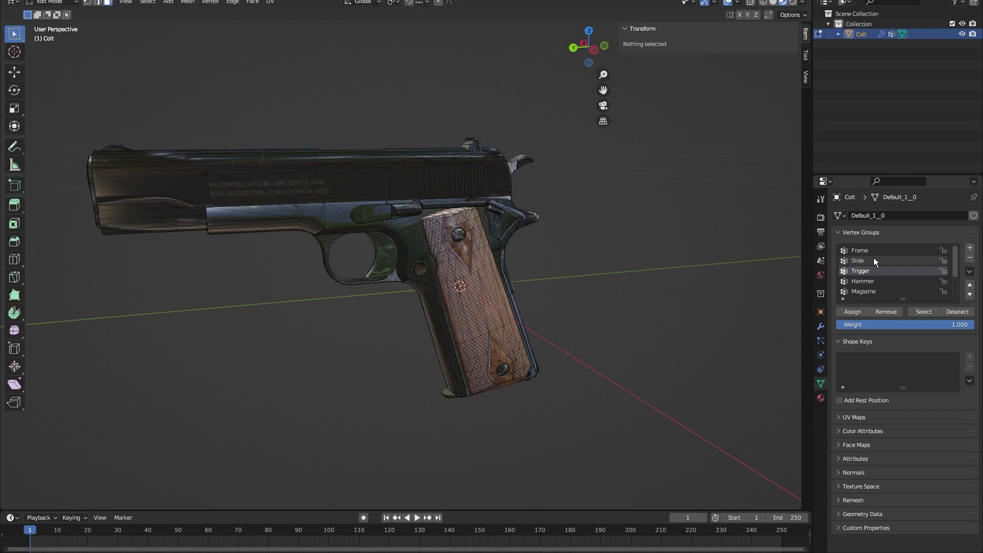
left_click(909, 312)
middle_click_drag(528, 233, 539, 229)
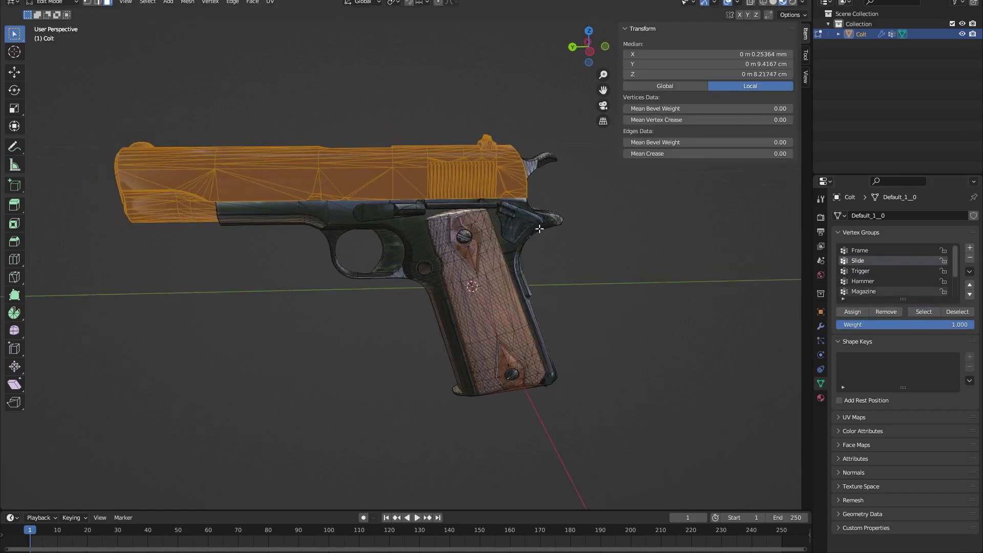
key("g")
key("Escape")
Make Hammer the active group, check its geometry, and clear the grip vertices from it
left_click(905, 282)
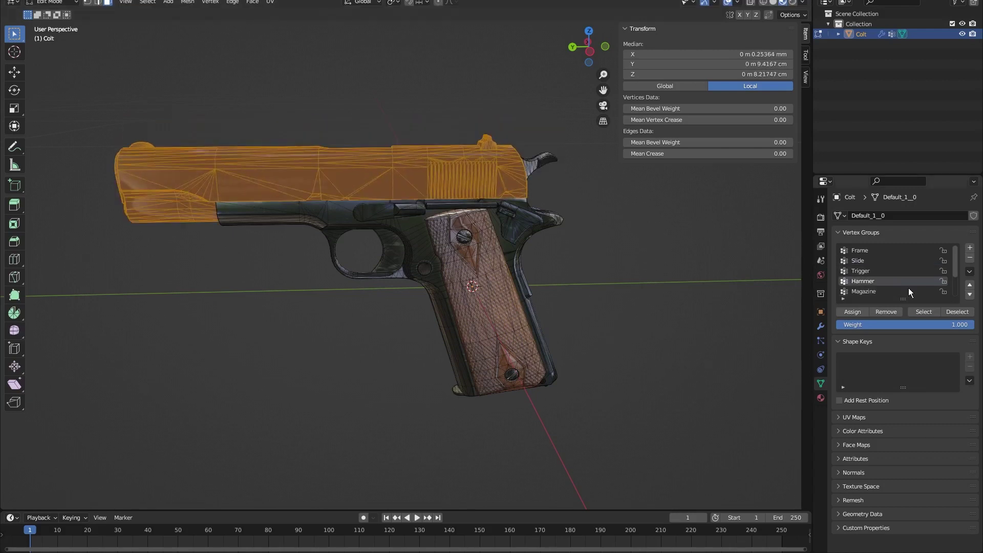
key("alt+a")
left_click(924, 312)
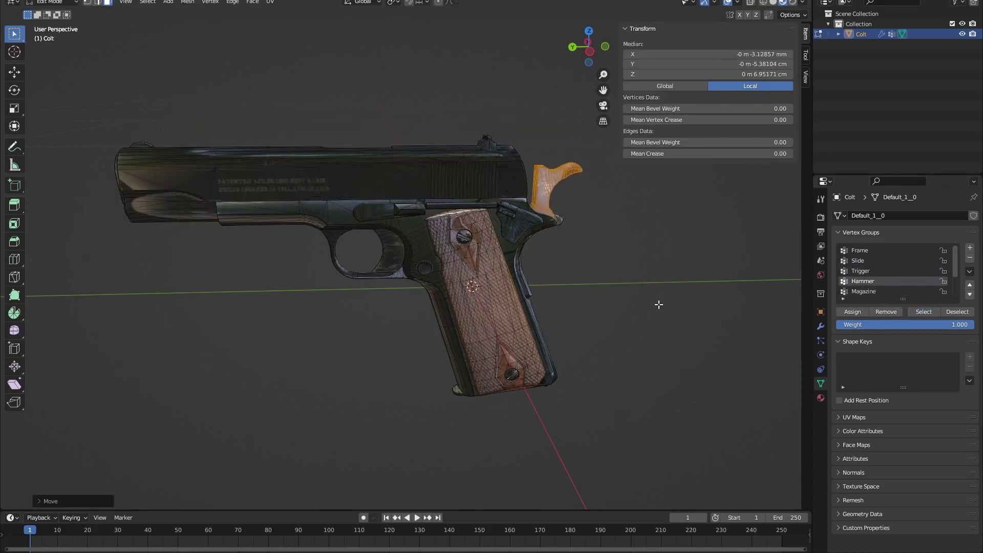
scroll(885, 282, "down", 3)
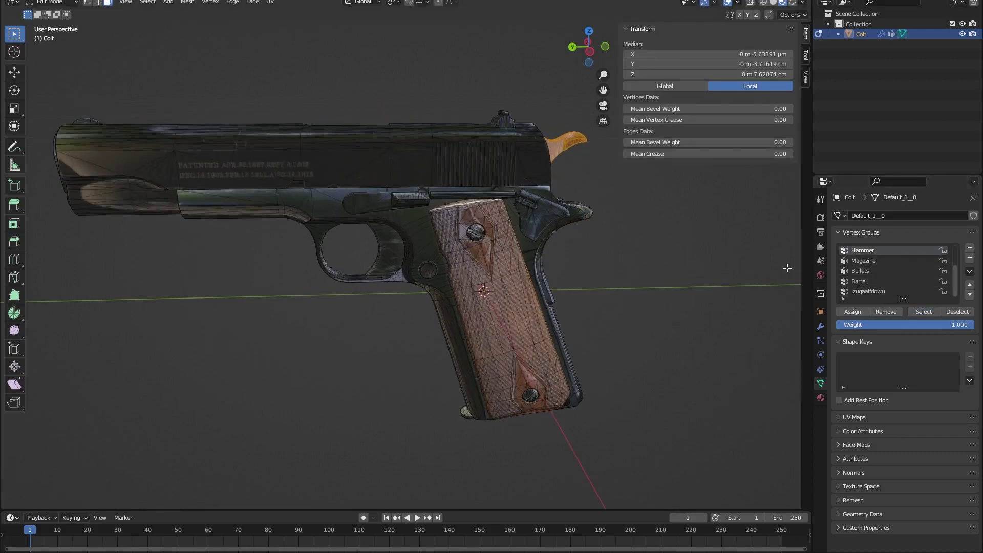
scroll(891, 274, "up", 3)
key("alt+a")
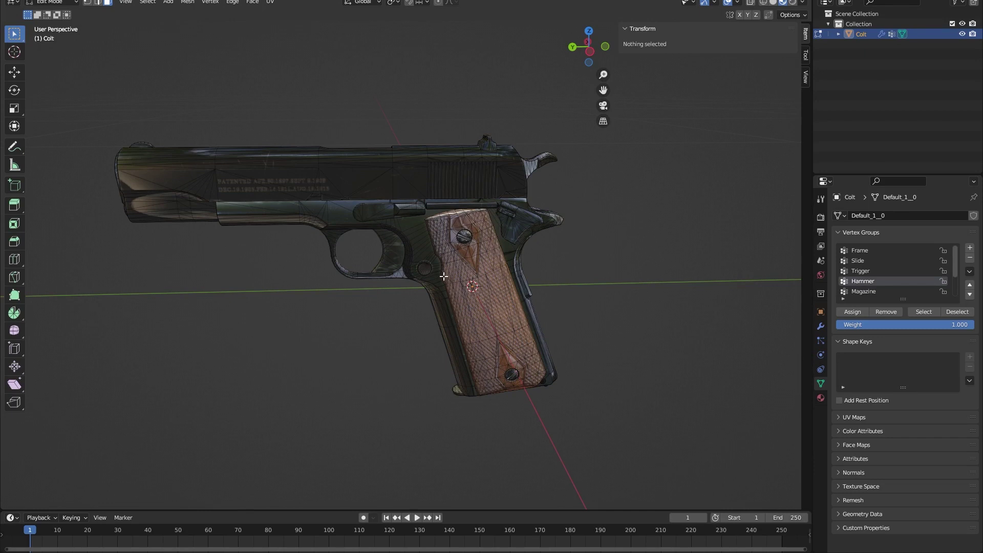
left_click_drag(435, 269, 534, 344)
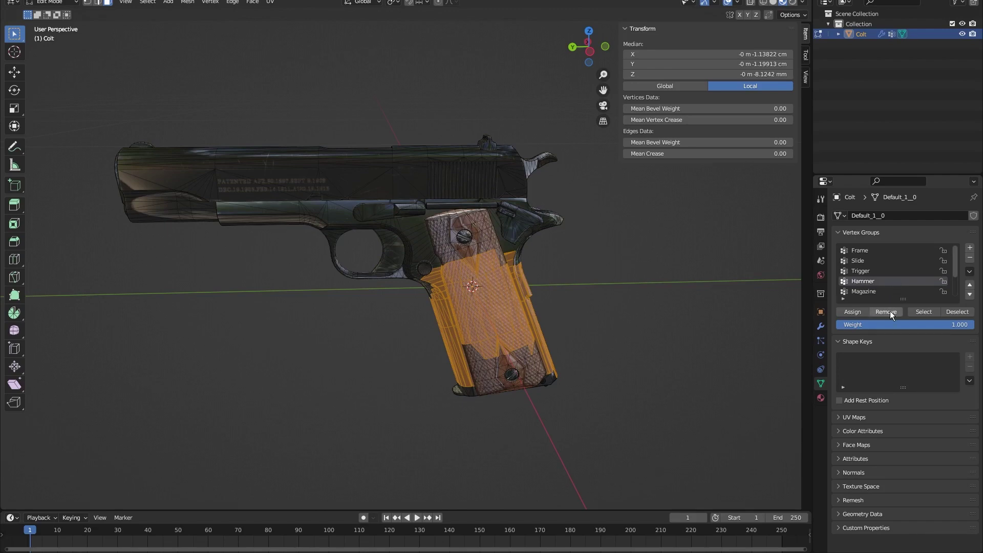
left_click(238, 115)
left_click(50, 8)
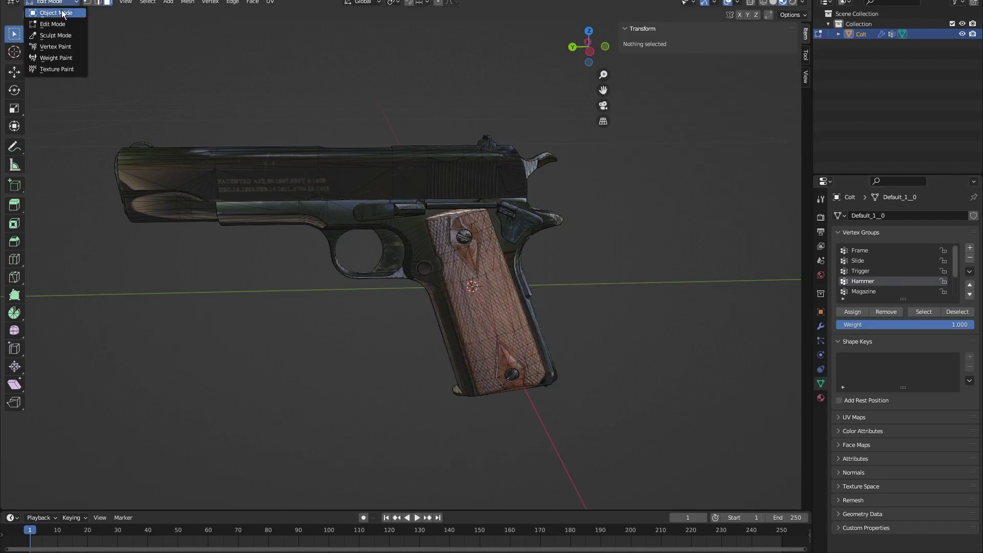
Return the Colt mesh to Object Mode, deselect it, and orbit to the other side
left_click(52, 11)
left_click(294, 42)
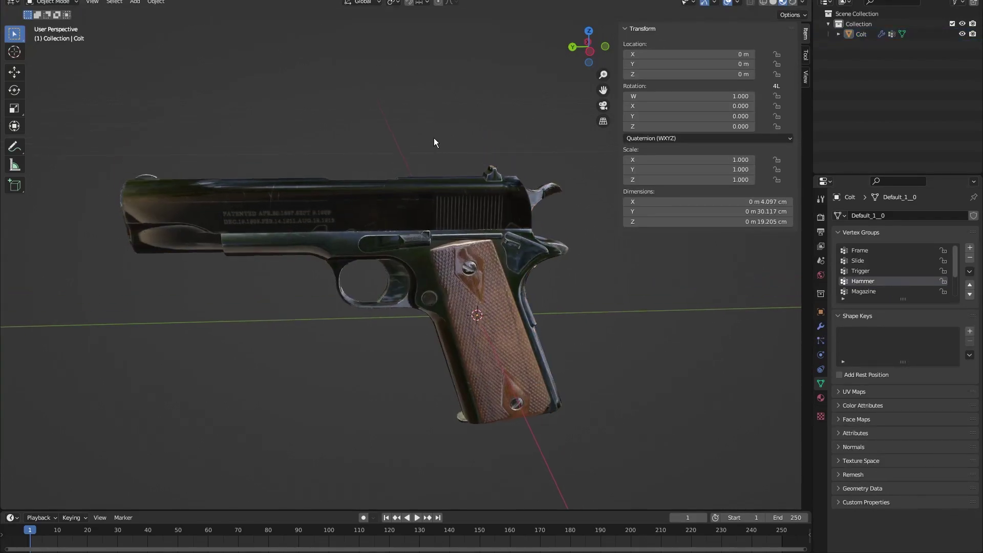
middle_click_drag(435, 138, 474, 122)
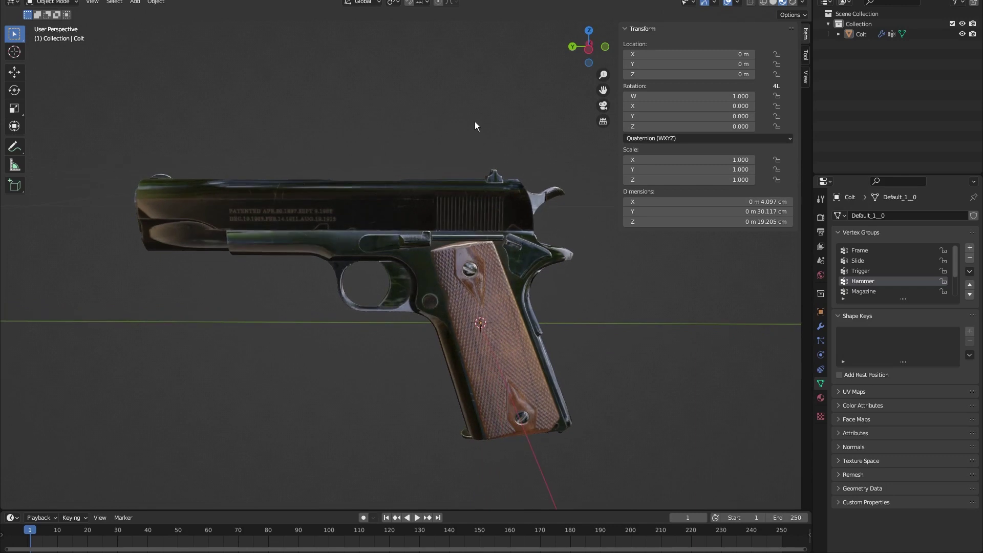
key("shift+a")
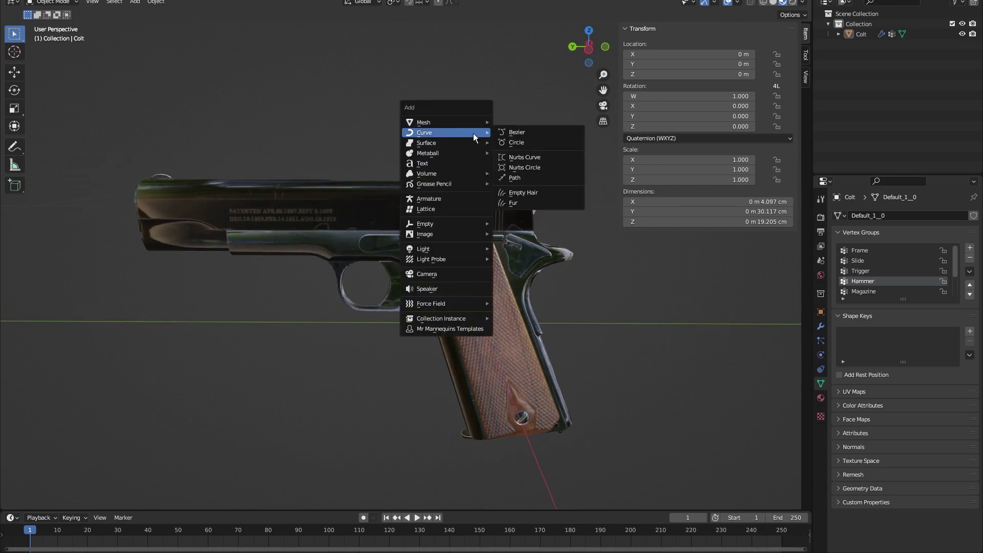
Add an armature, show it in front of the mesh, and scale it to 2.552
left_click(425, 198)
middle_click_drag(428, 197, 444, 268)
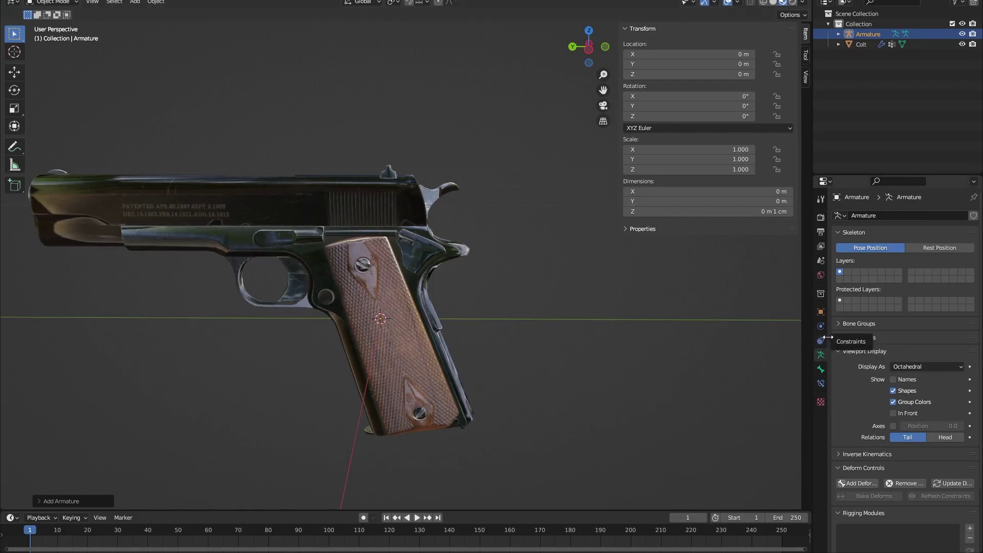
left_click(893, 414)
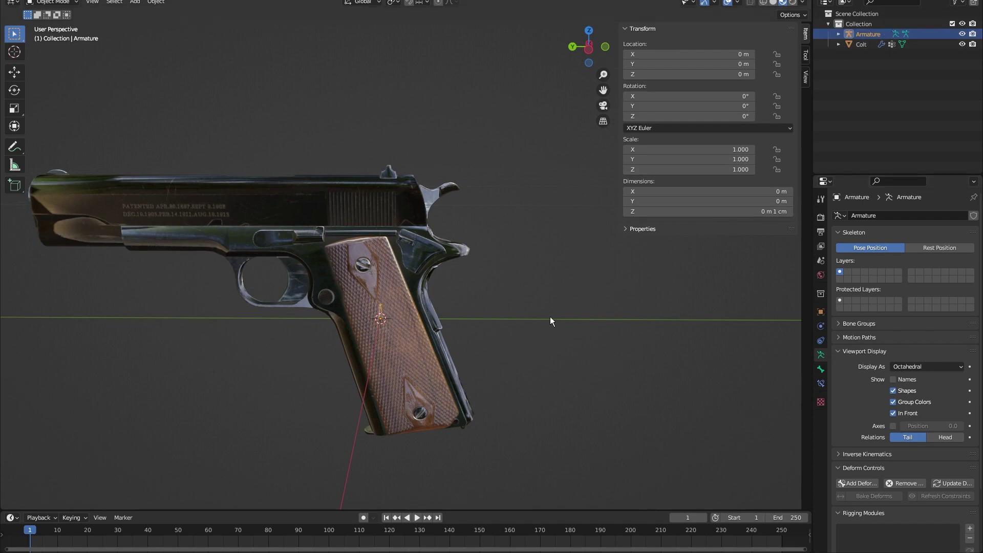
middle_click_drag(550, 316, 560, 297, "shift")
key("s")
left_click(539, 91)
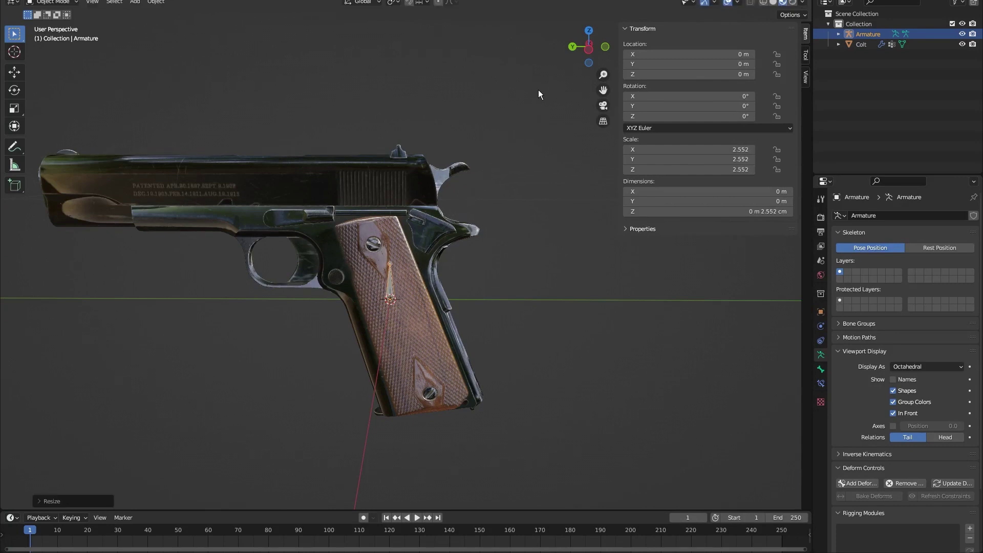
Enable snapping and switch to Left Orthographic view, recentring the pistol
left_click(409, 2)
left_click(421, 3)
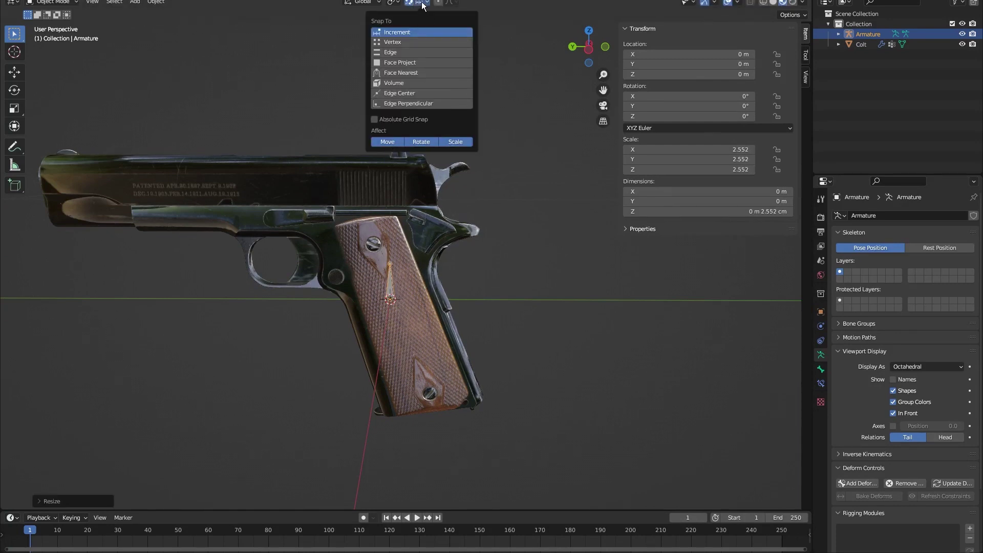
key("KP_5")
key("KP_1")
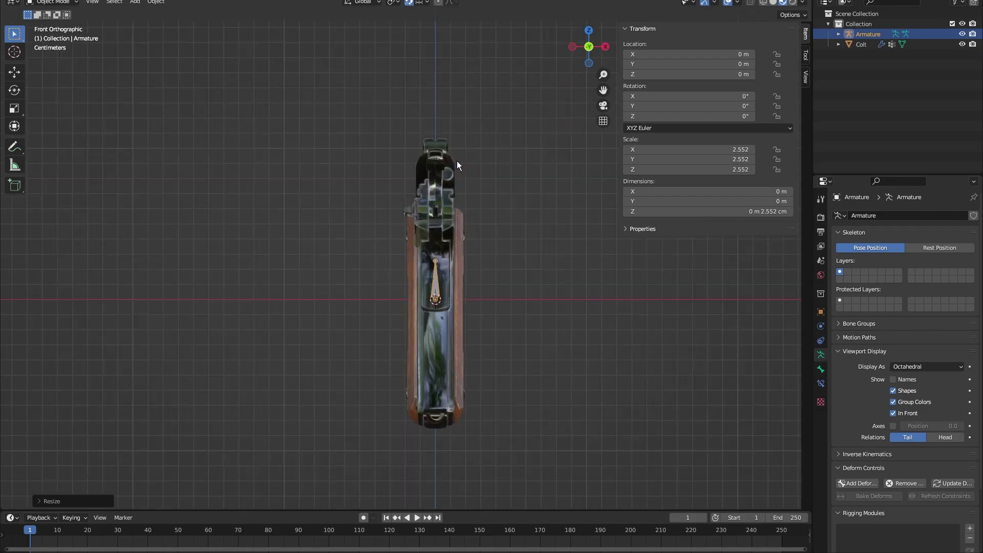
key("KP_3")
key("ctrl+KP_3")
middle_click_drag(457, 161, 419, 210, "shift")
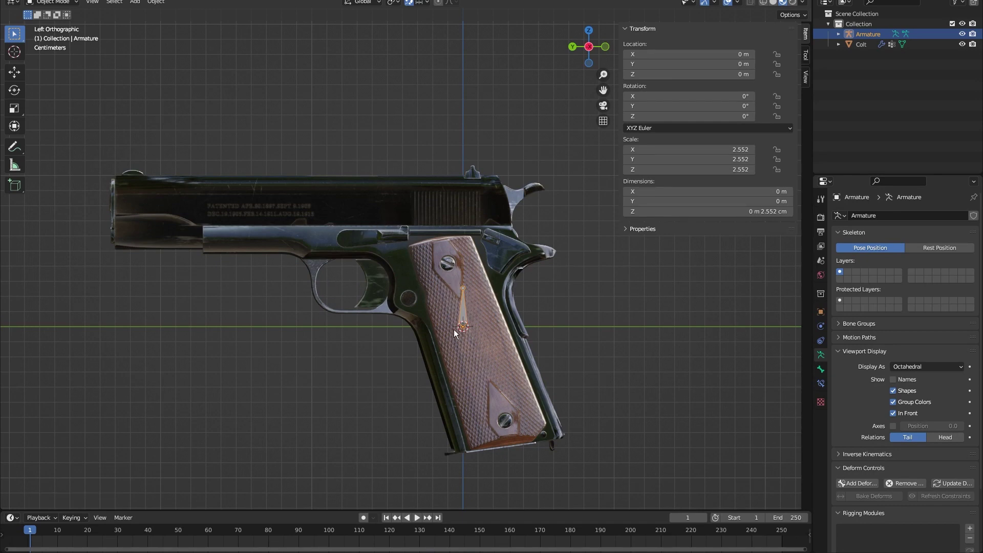
In armature Edit Mode, extrude Bone.001 upward from the first bone's tip
key("Tab")
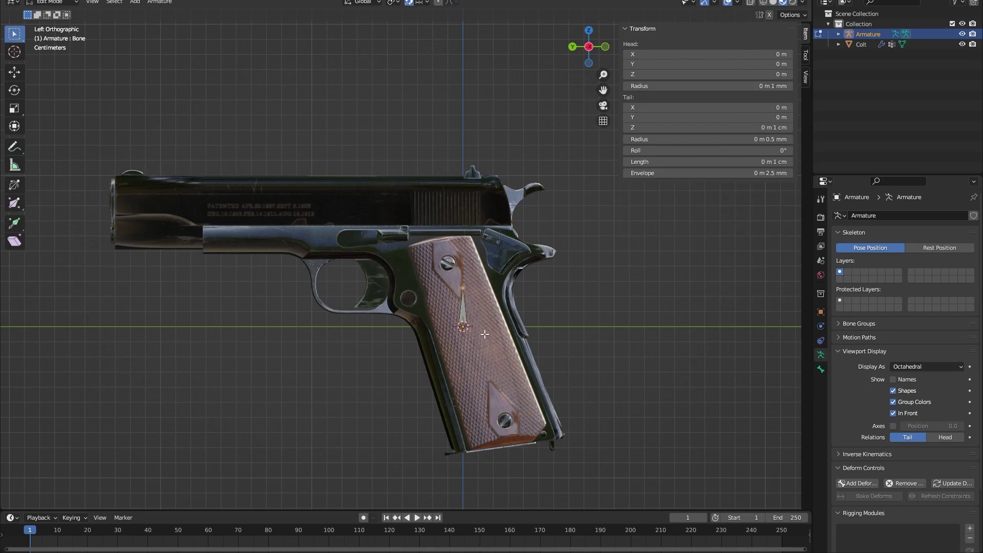
scroll(485, 334, "up", 2)
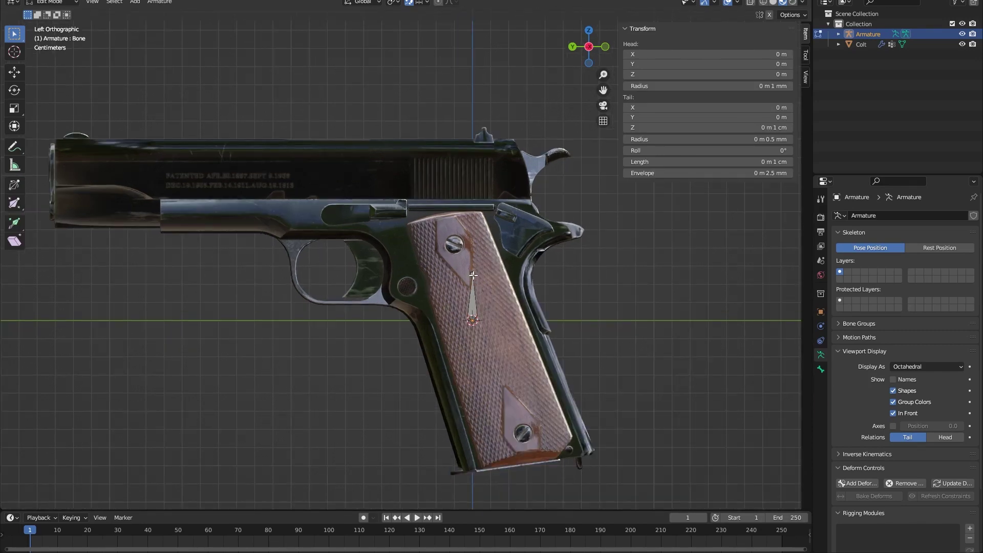
scroll(543, 302, "up", 1)
middle_click_drag(603, 306, 566, 305, "shift")
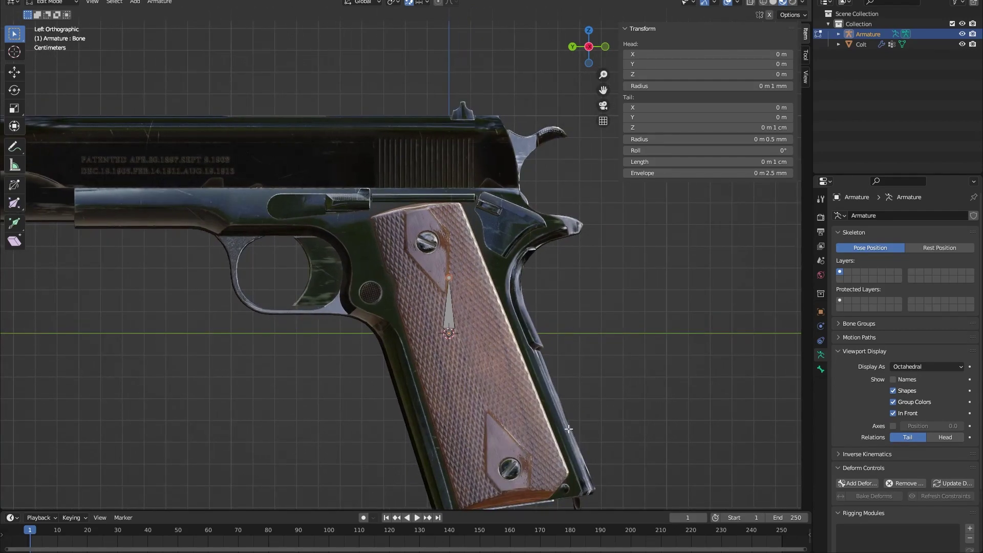
key("e")
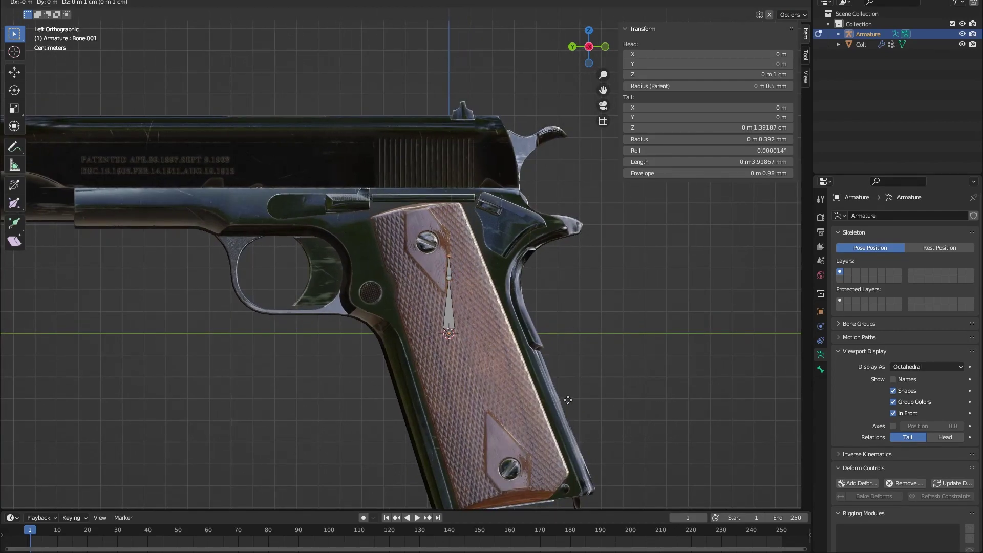
left_click(568, 369)
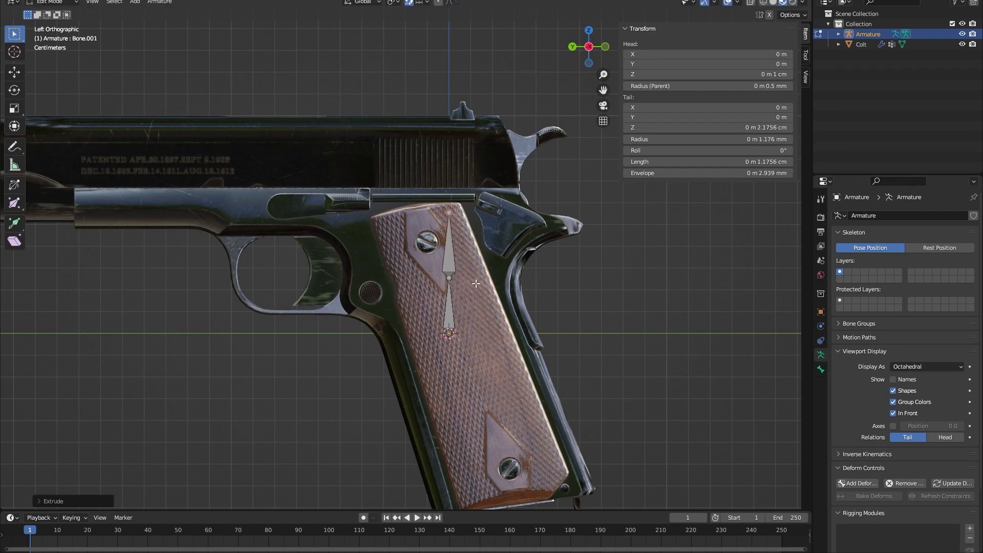
Select the lower and upper bones, leaving the upper bone in place after a move
left_click(453, 306)
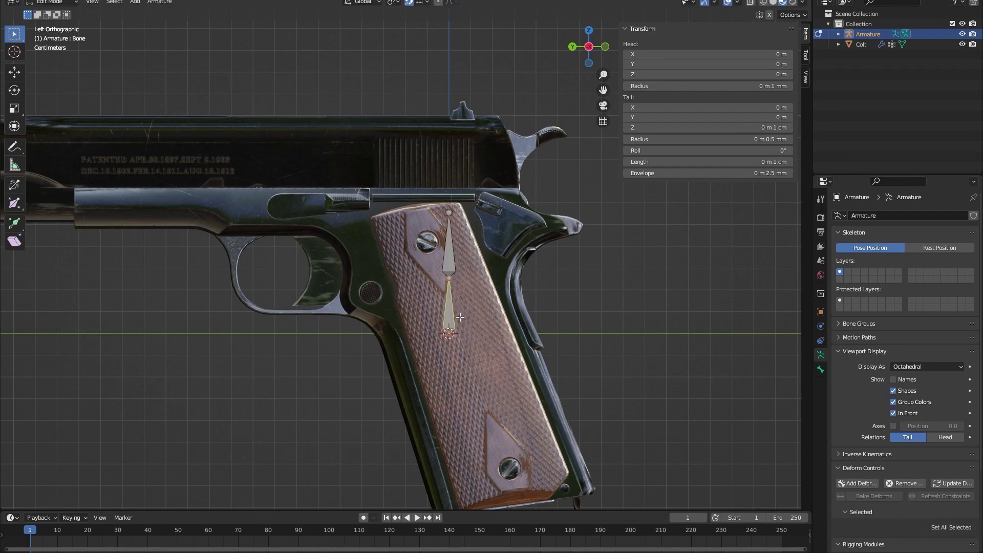
left_click(446, 269)
key("g")
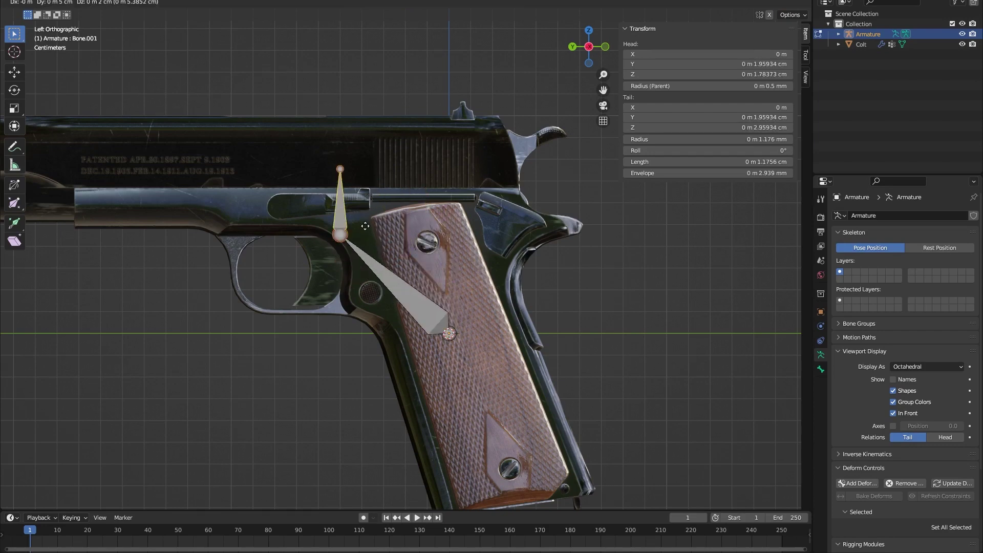
left_click(452, 260)
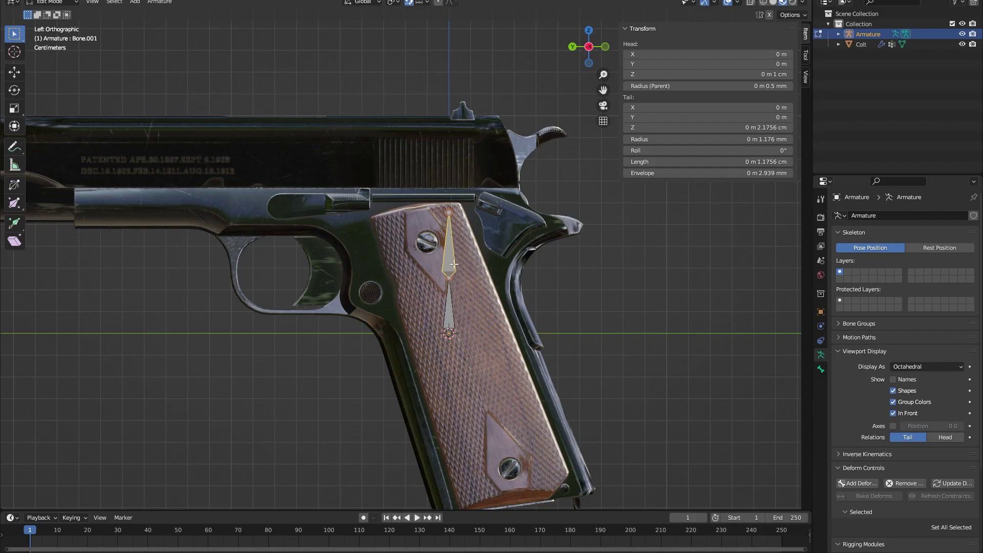
Disconnect the upper bone from the first bone, undoing a trial move onto the slide
key("alt+p")
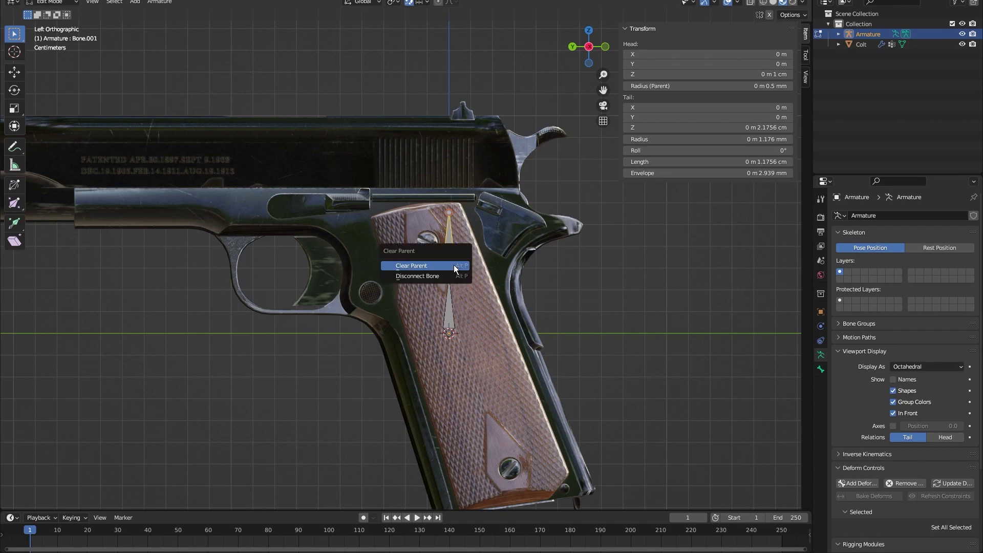
left_click(408, 276)
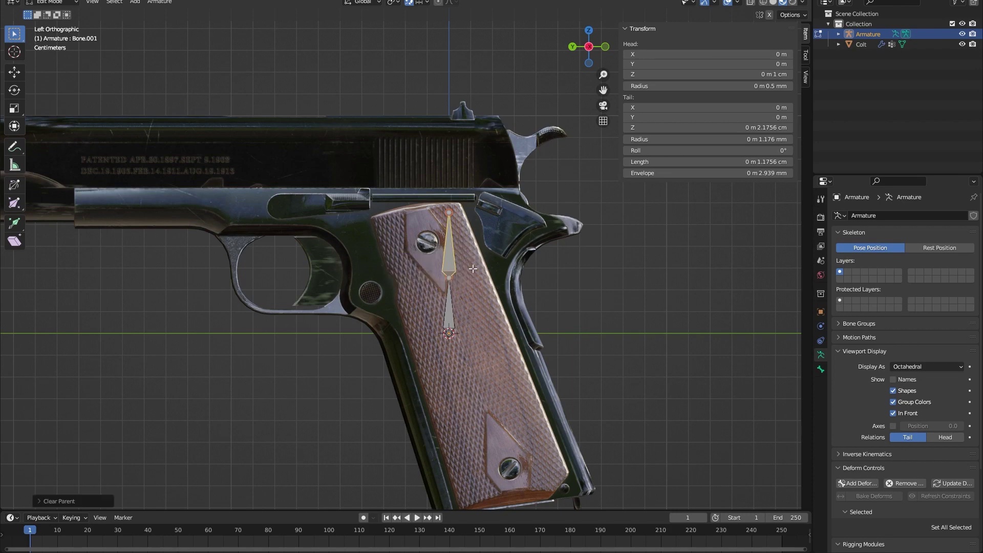
key("g")
key("z")
left_click(468, 165)
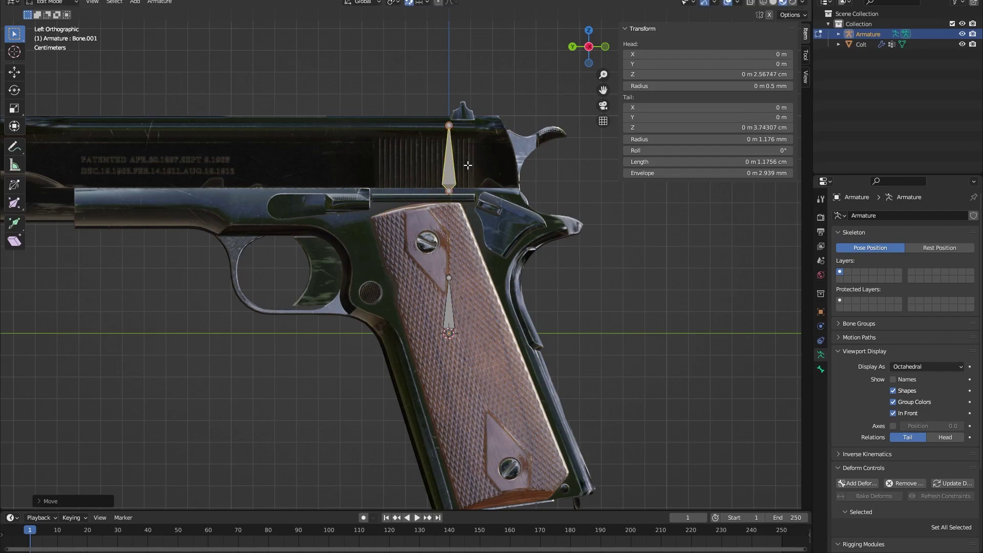
key("ctrl+z")
scroll(476, 184, "down", 2)
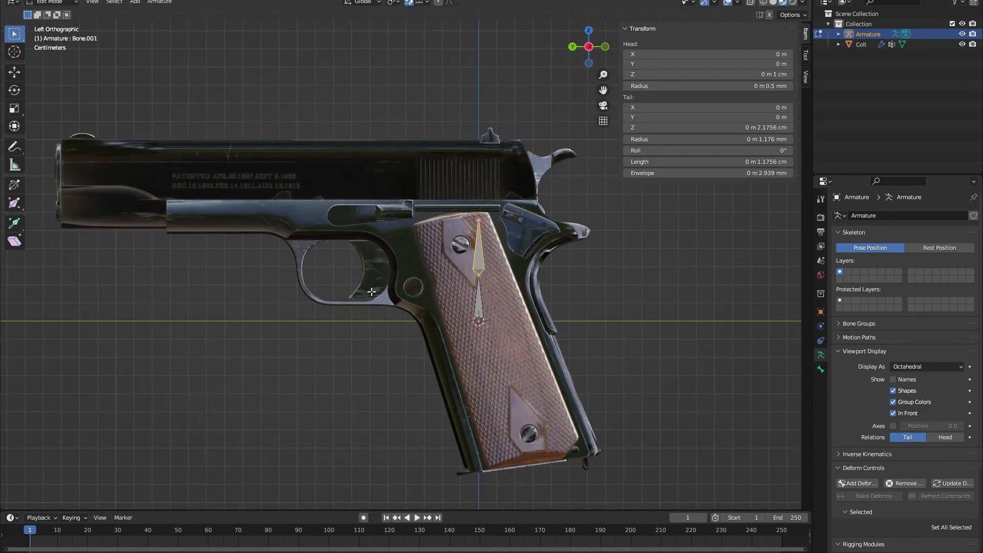
scroll(519, 218, "up", 1)
Rotate the disconnected bone so it lies nearly horizontal
key("r")
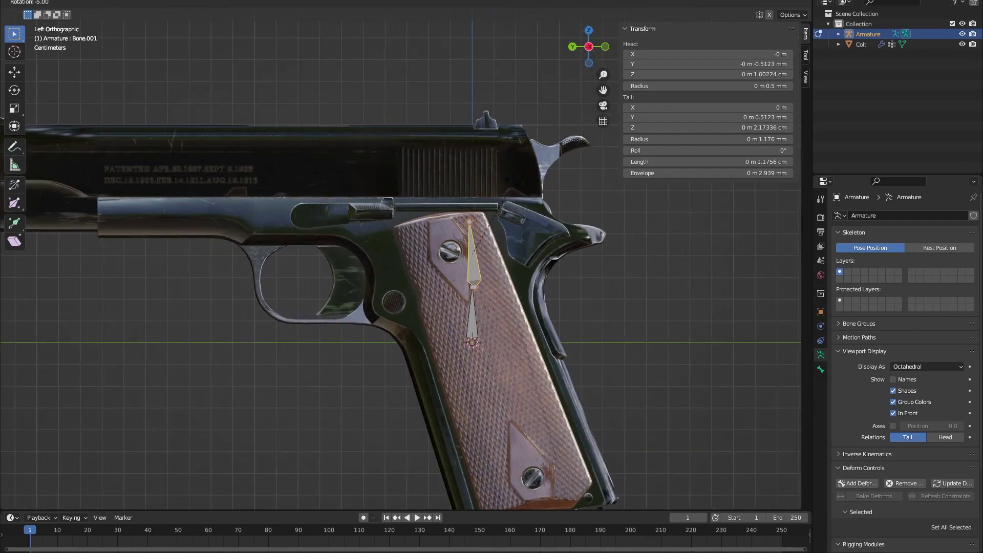
left_click(412, 206)
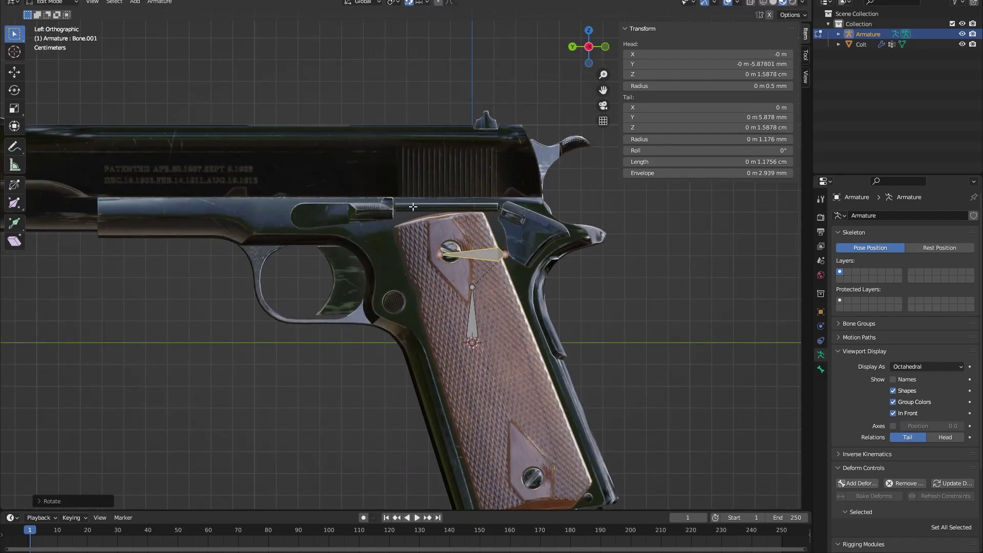
middle_click_drag(518, 189, 378, 235, "shift")
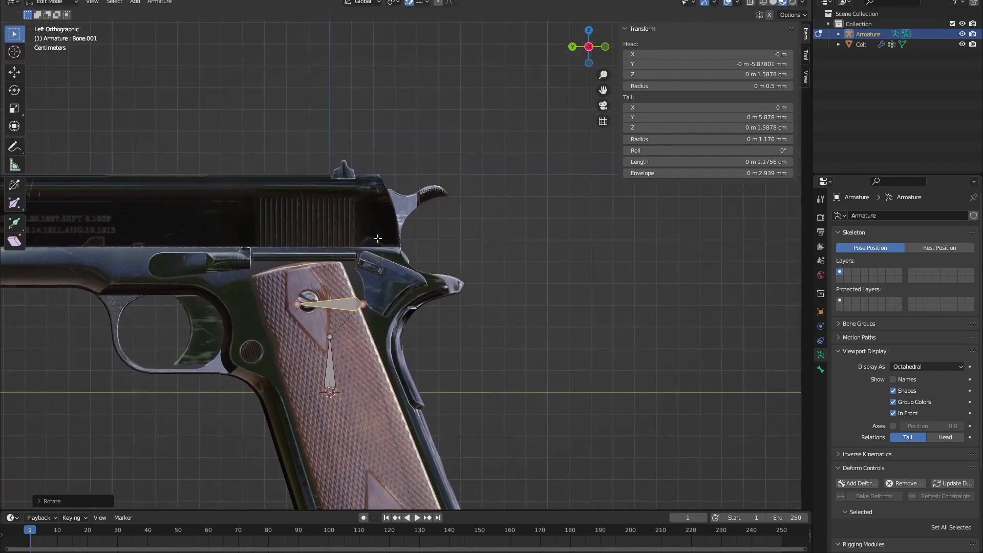
scroll(378, 239, "up", 1)
scroll(377, 238, "up", 1)
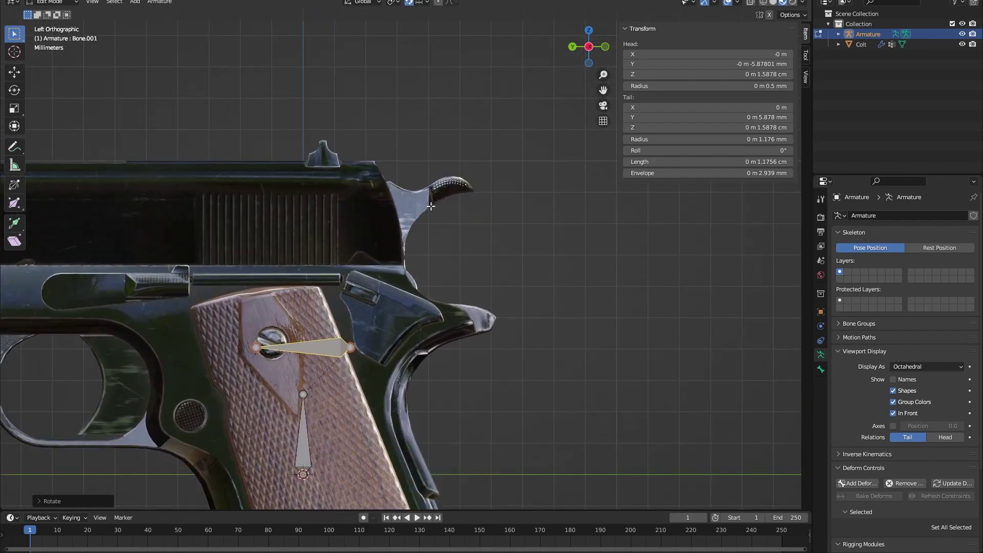
scroll(333, 365, "up", 4)
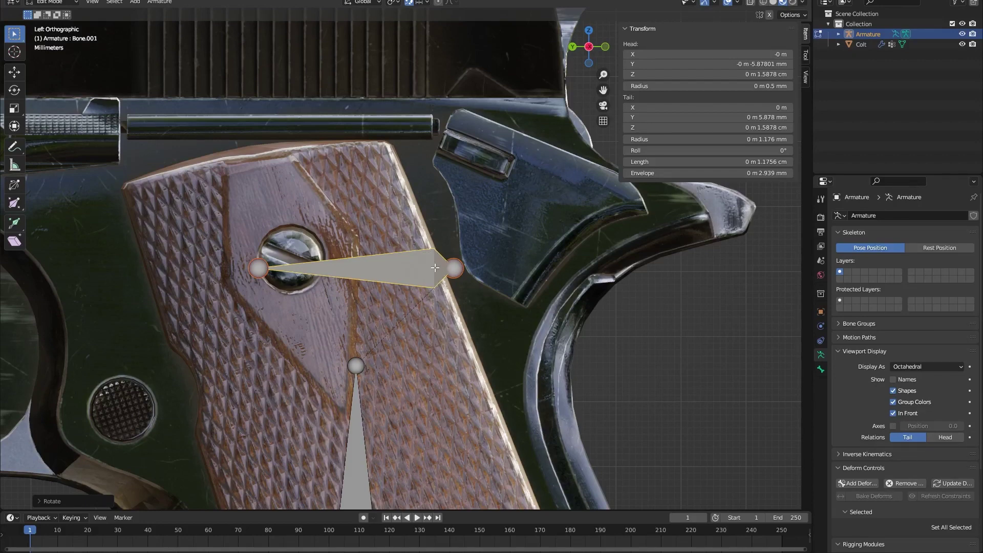
scroll(439, 256, "down", 4)
Move the bone onto the trigger, shorten it to 9.40481 mm, and edit its name in Bone properties
key("g")
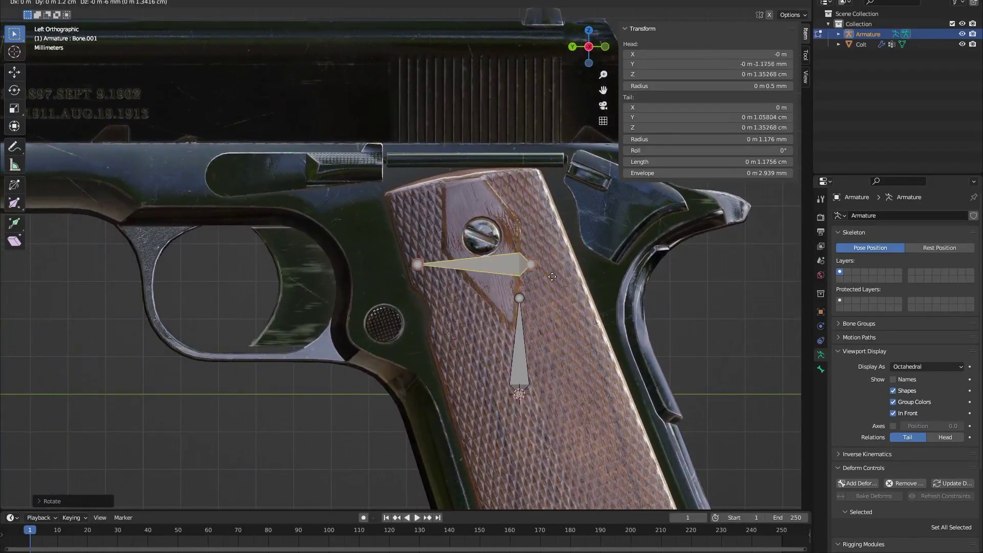
left_click(403, 301)
scroll(403, 301, "up", 3)
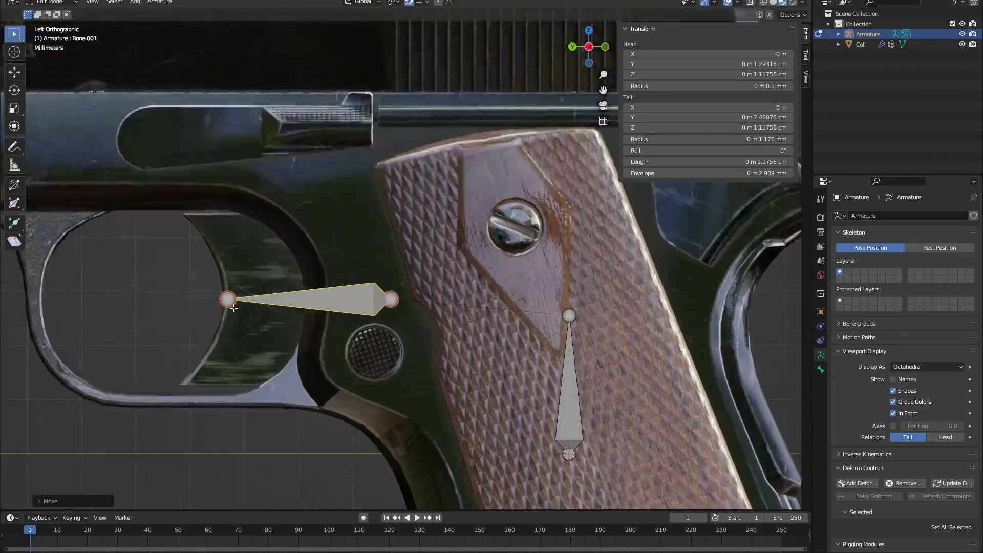
middle_click_drag(403, 300, 500, 261, "shift")
key("s")
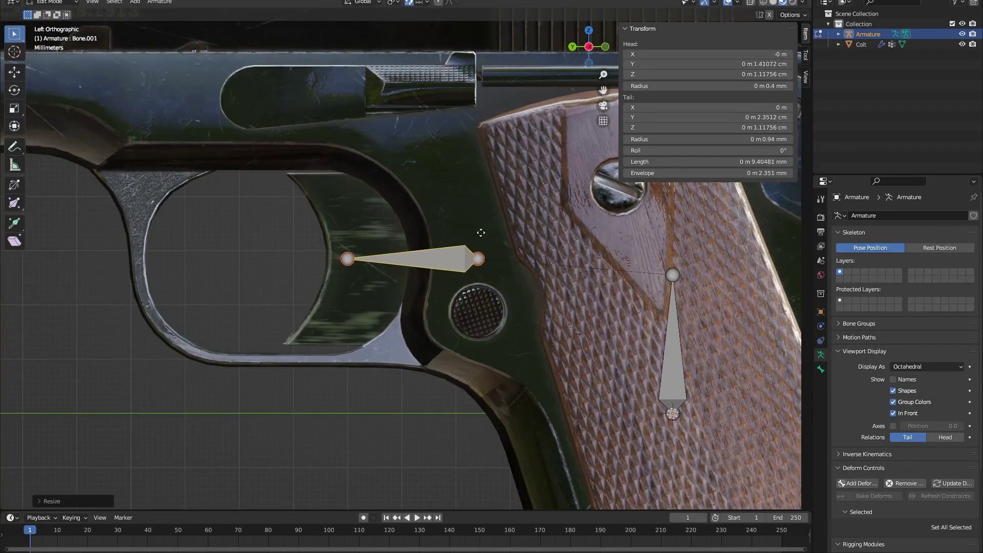
left_click(463, 230)
scroll(432, 267, "down", 4)
scroll(431, 266, "down", 4)
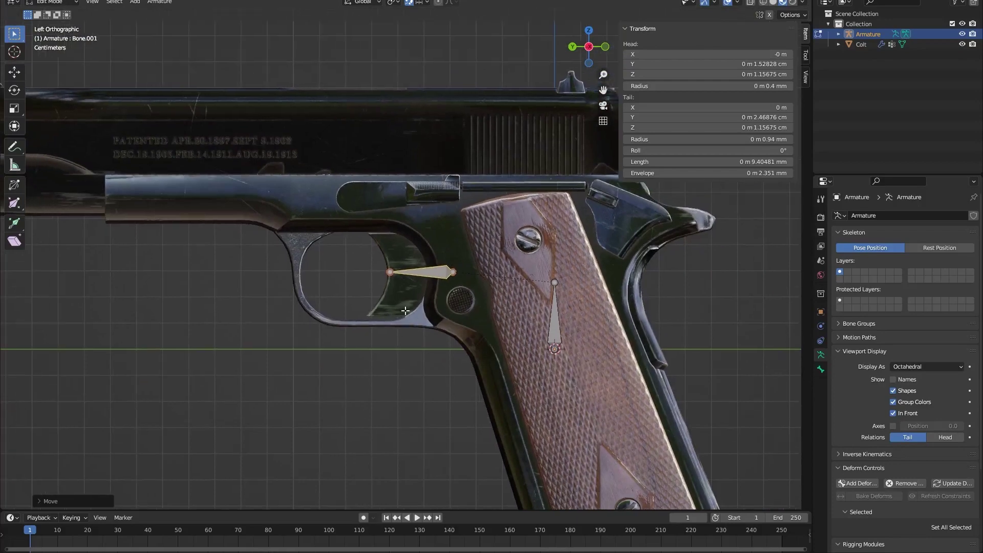
left_click(821, 370)
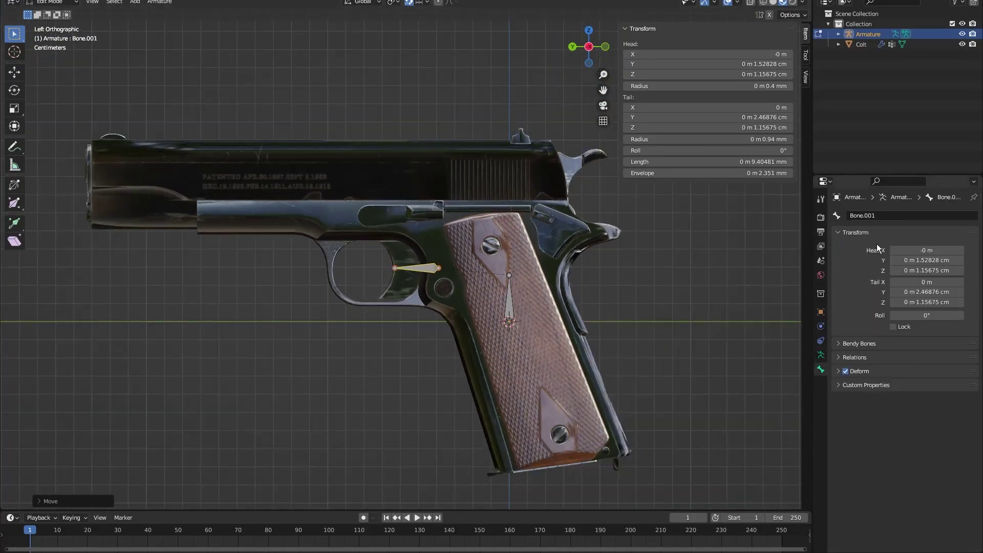
left_click(894, 217)
Rename Bone.001 to 'Trigger' and the vertical grip bone to 'Frame'
type("Trigger")
key("Return")
middle_click_drag(576, 298, 521, 282, "shift")
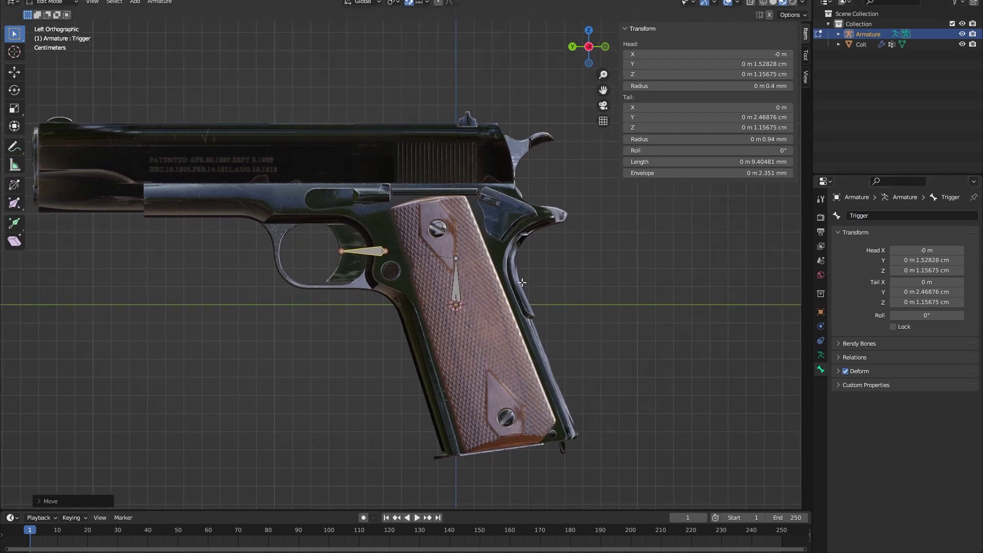
left_click(456, 290)
double_click(892, 216)
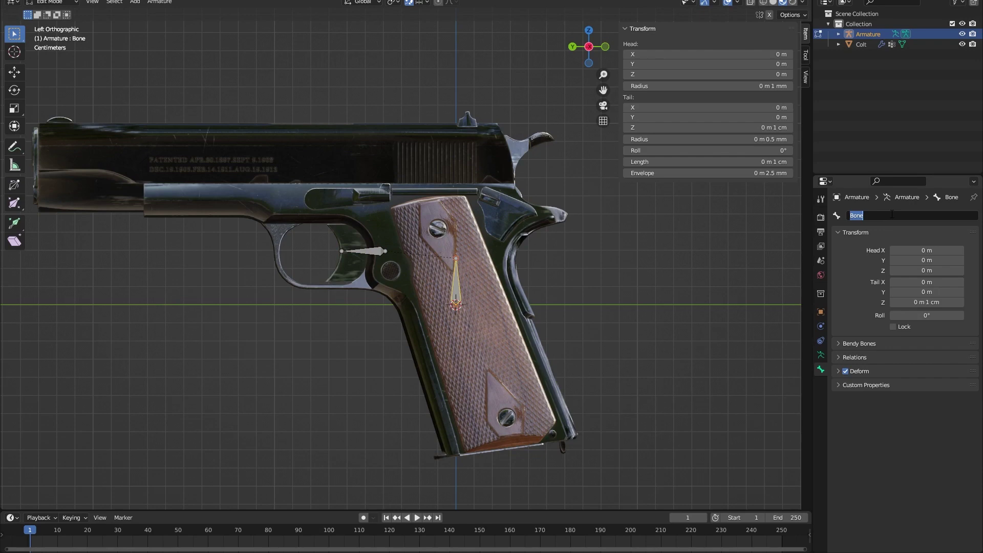
type("Frame")
key("Return")
scroll(405, 240, "down", 3)
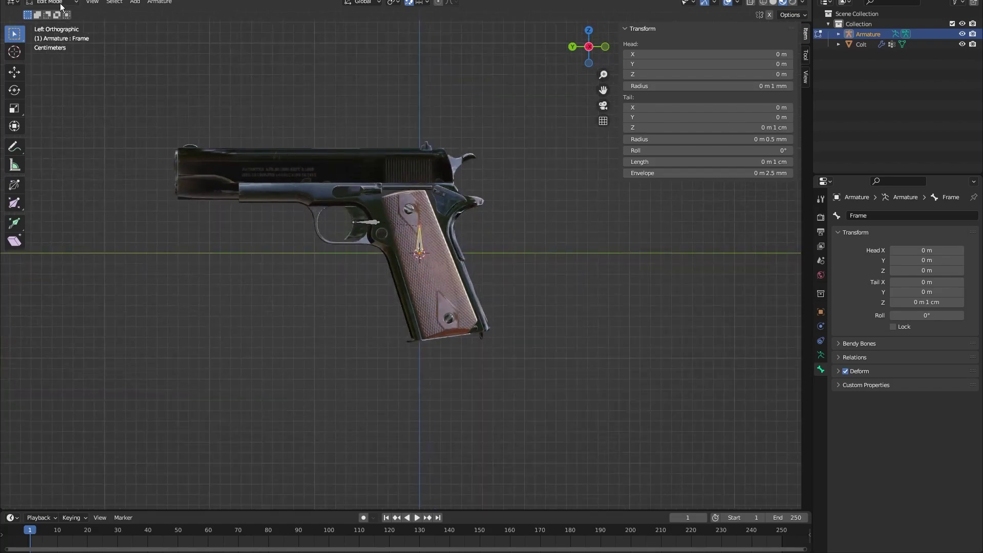
left_click(367, 222)
scroll(367, 222, "up", 3)
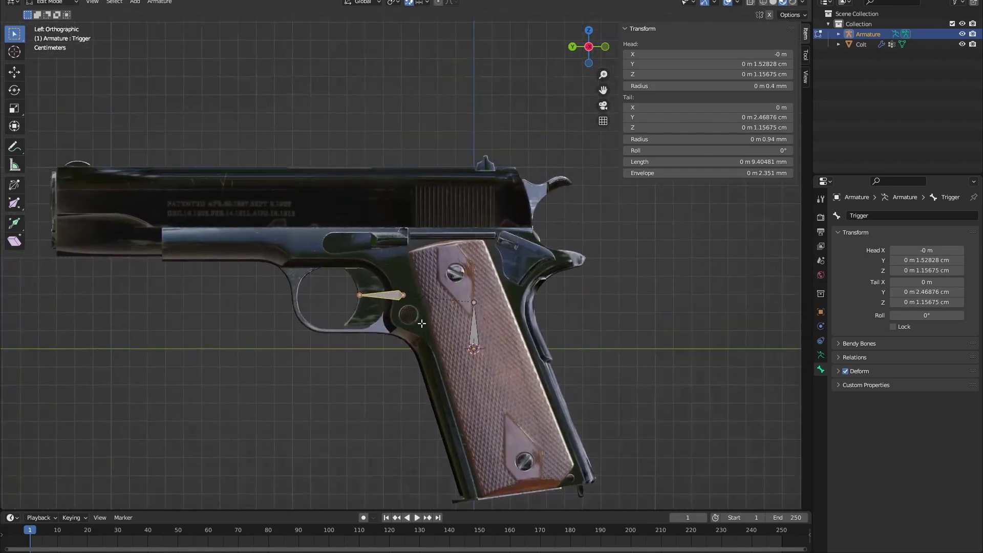
scroll(418, 317, "up", 3)
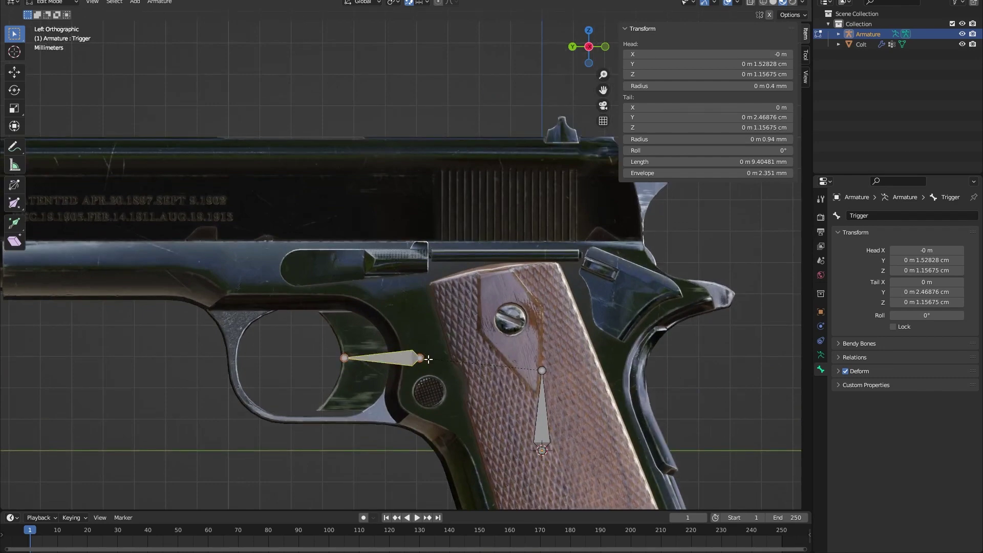
key("shift+d")
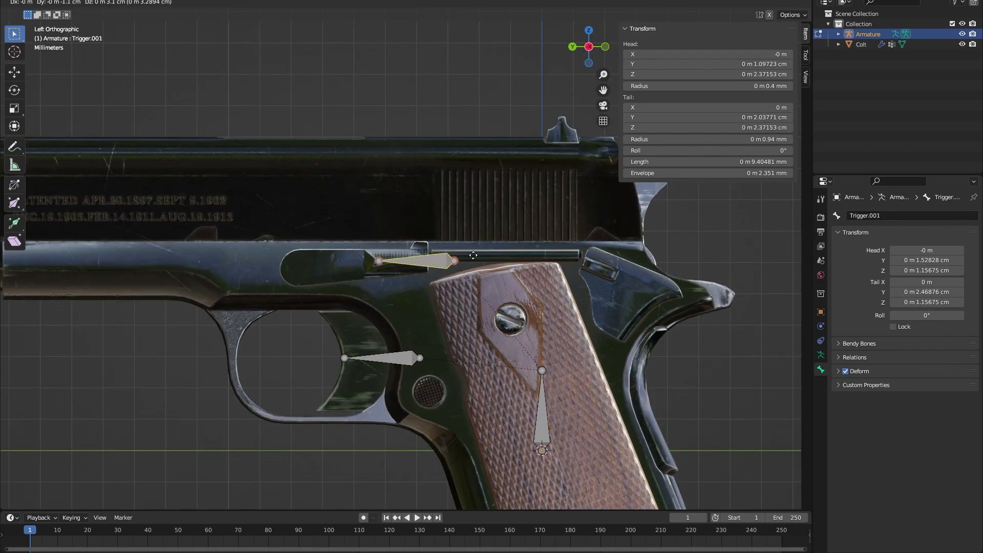
left_click(491, 251)
scroll(491, 251, "down", 5)
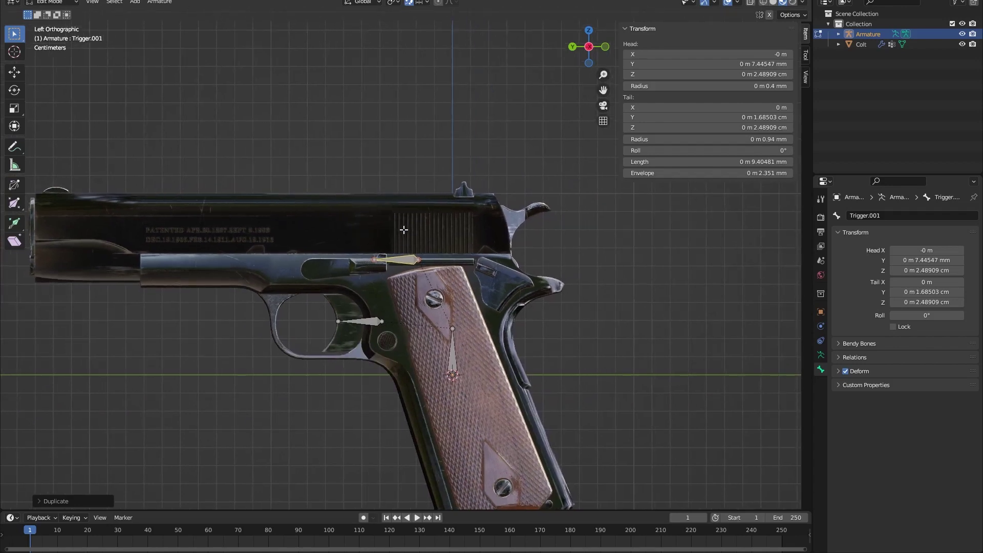
key("g")
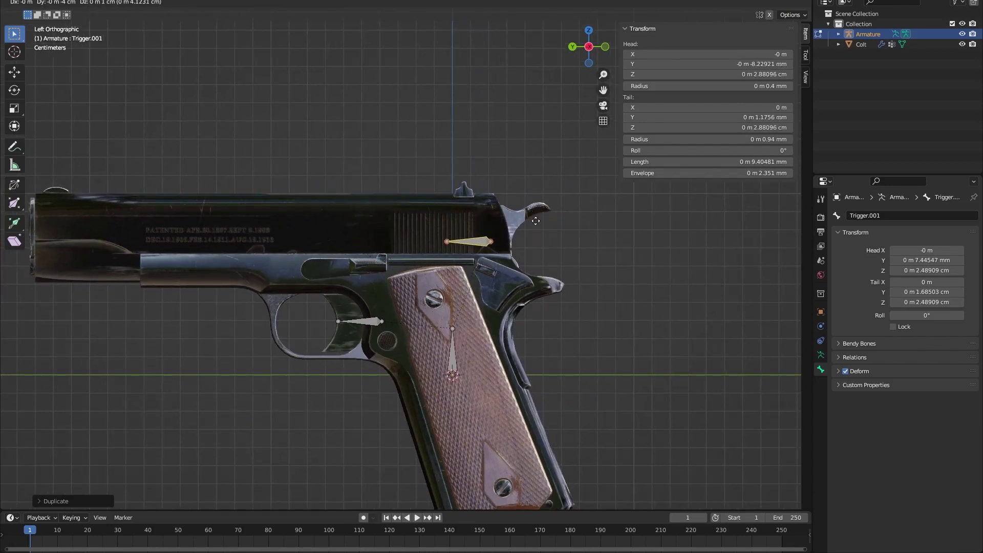
left_click(535, 223)
key("r")
left_click(555, 281)
key("g")
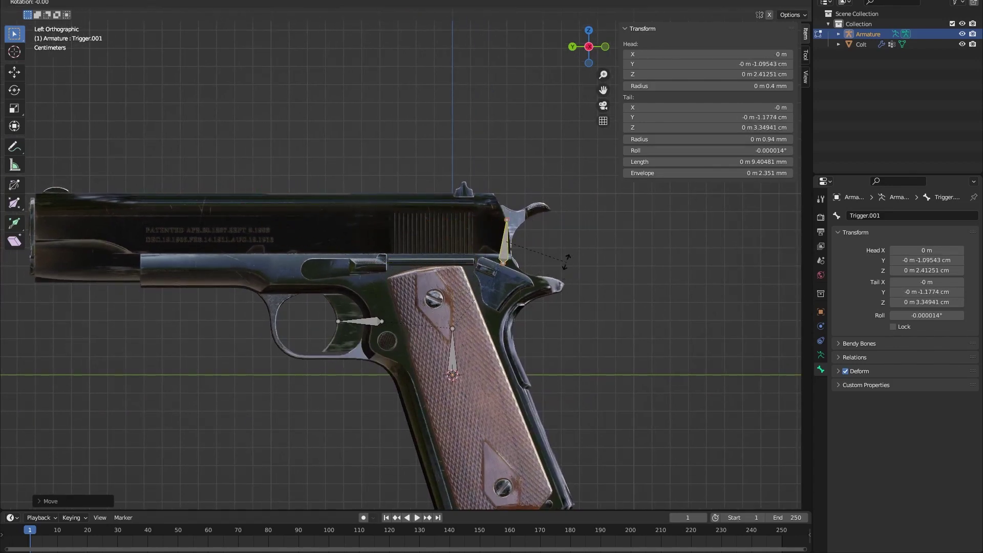
left_click(555, 249)
key("r")
key("Escape")
key("g")
key("y")
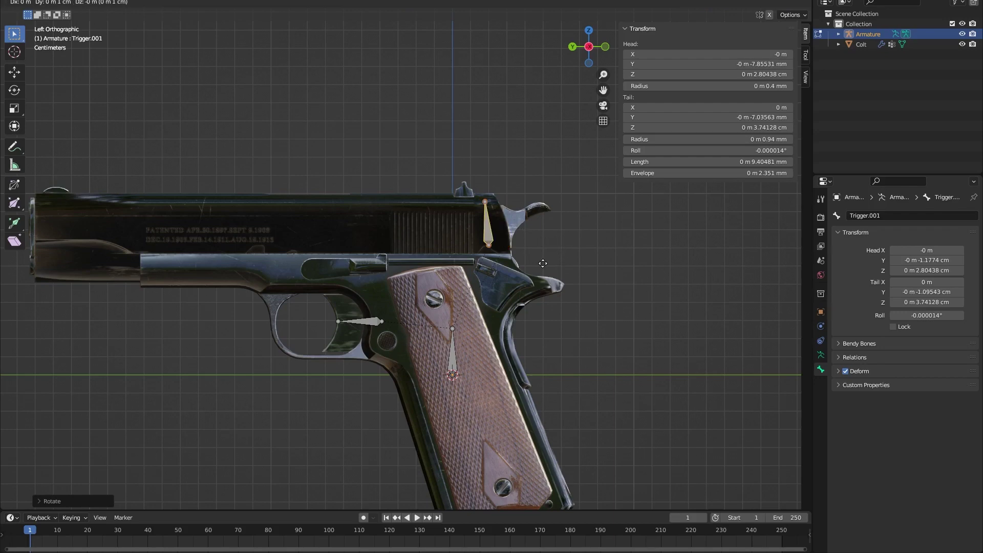
left_click(543, 263)
key("x")
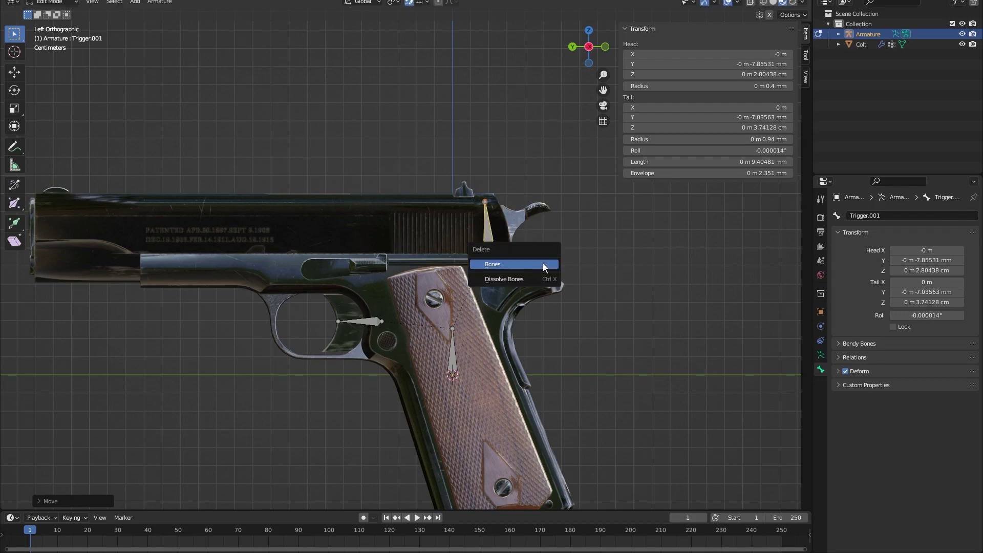
left_click(543, 263)
middle_click_drag(361, 256, 390, 252, "shift")
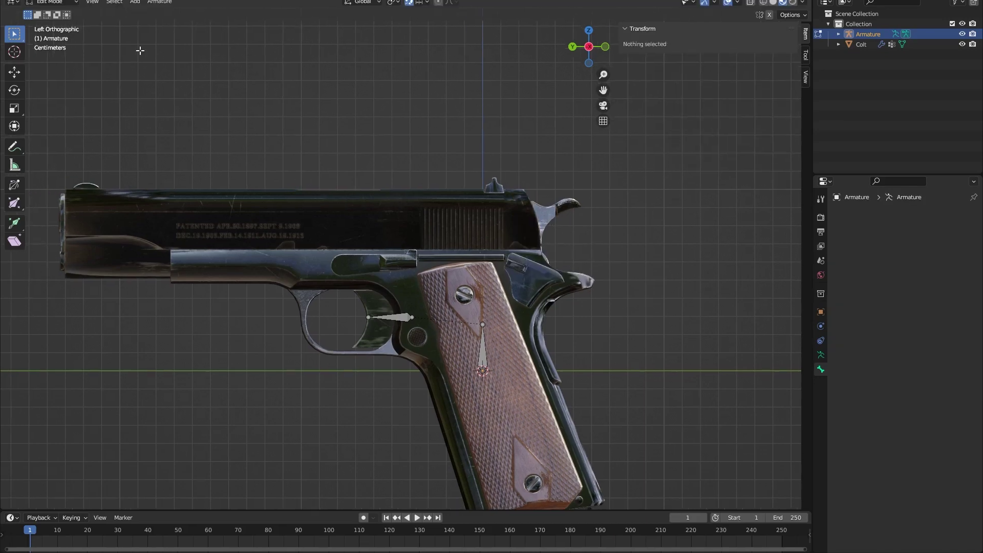
Switch to Object Mode and select the Colt mesh
left_click(46, 2)
left_click(51, 13)
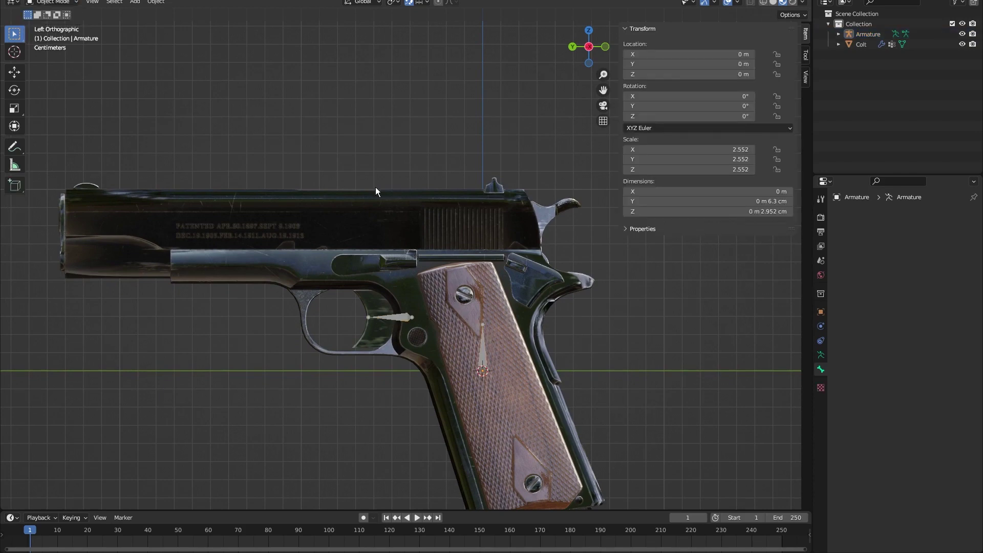
middle_click_drag(376, 186, 382, 143, "shift")
scroll(382, 145, "down", 3)
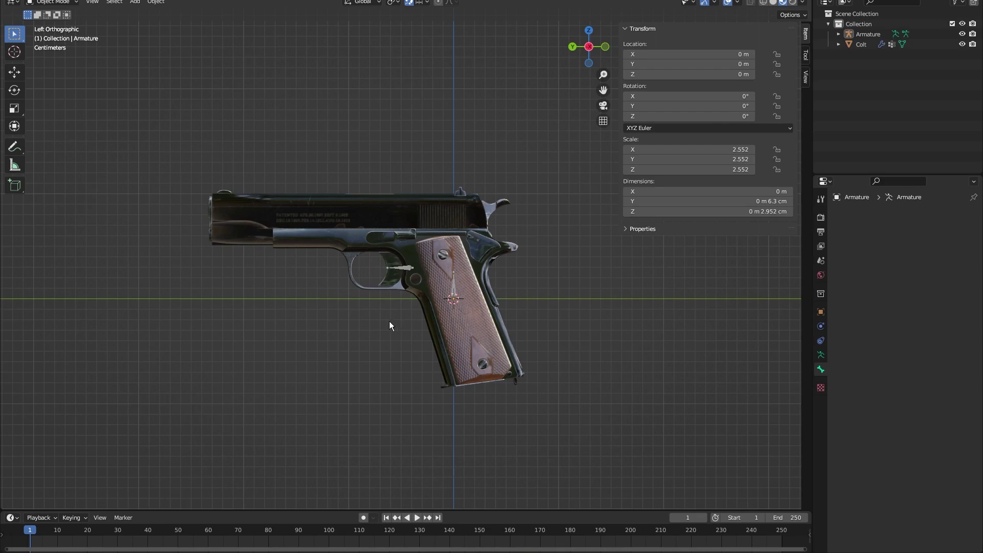
left_click(442, 218)
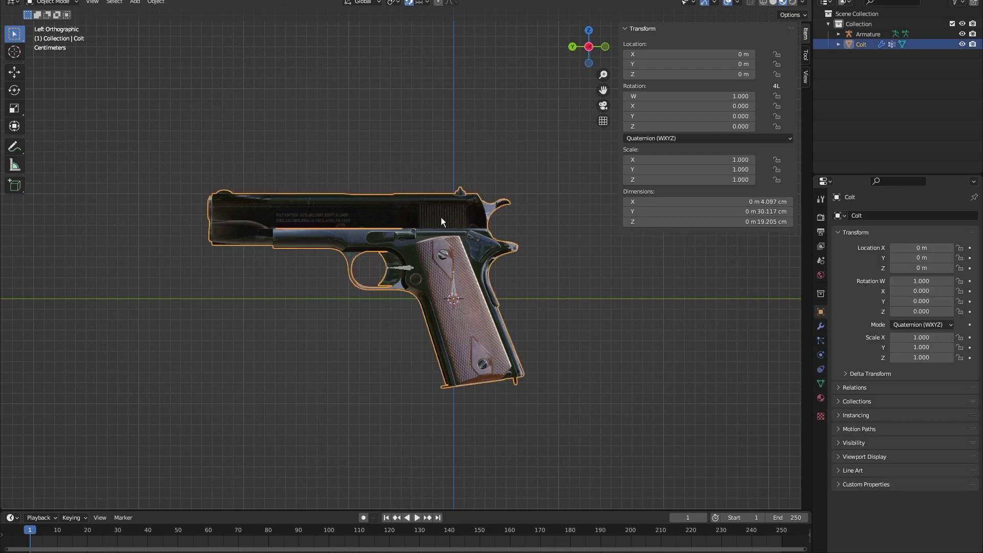
In Pose Mode, test-move the Trigger bone and cancel, showing the mesh doesn't follow yet
left_click(404, 268)
key("ctrl+Tab")
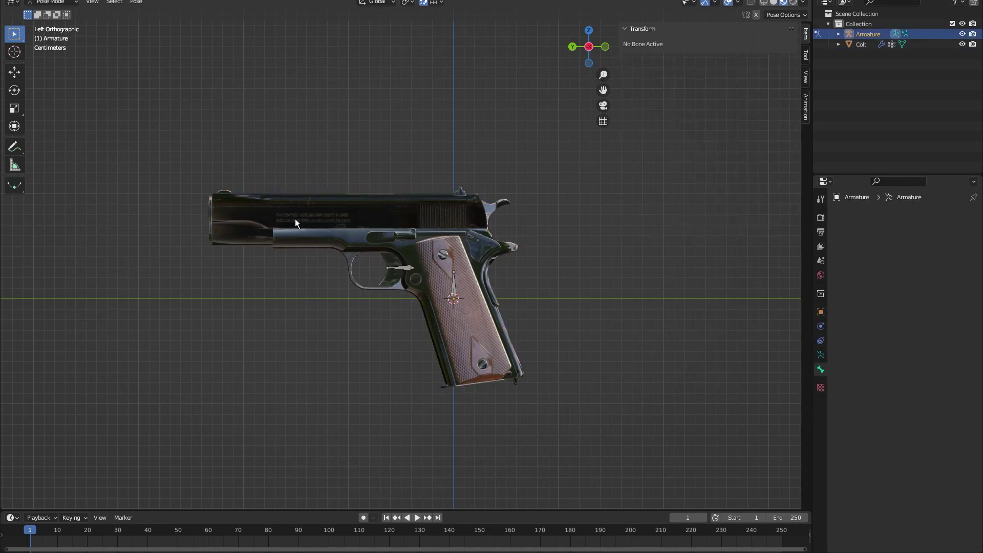
left_click(410, 266)
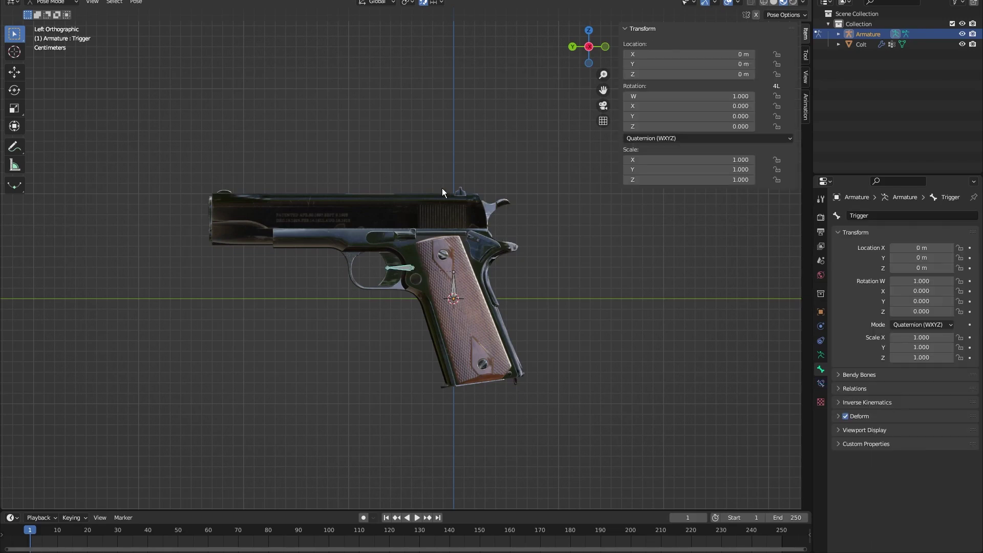
key("g")
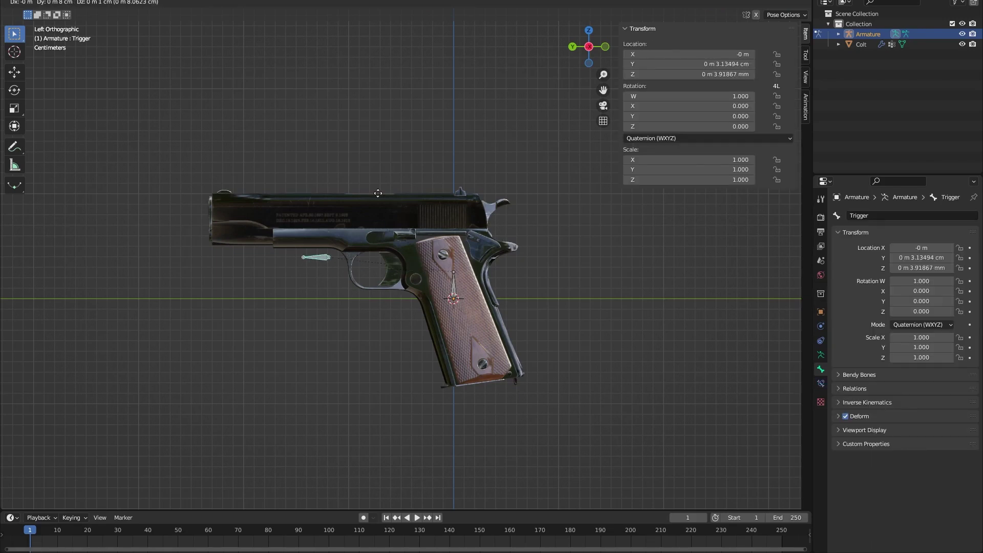
right_click(374, 186)
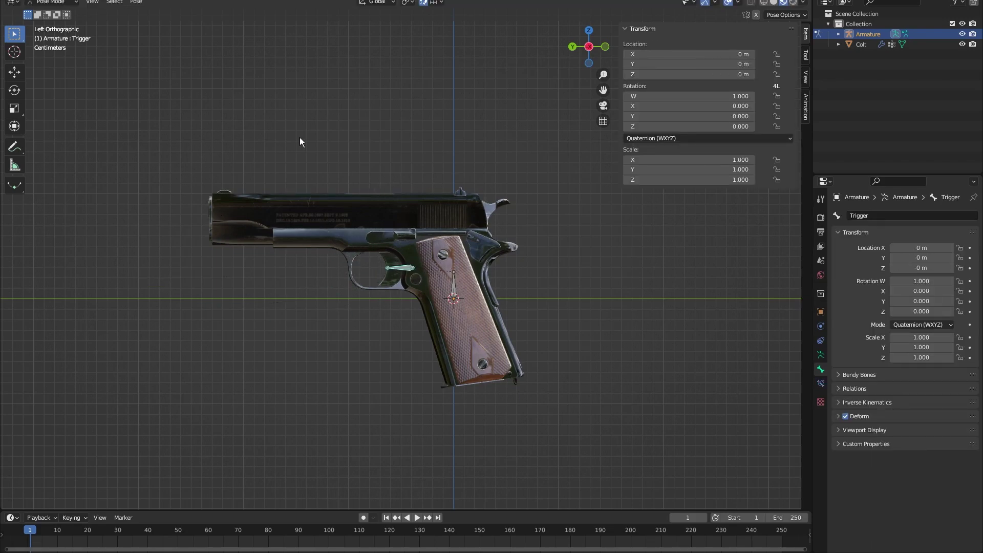
Return to Object Mode, deselect everything, and select the Colt mesh
key("ctrl+Tab")
left_click(225, 87)
mouse_move(411, 220)
middle_mouse_down("shift")
mouse_move(400, 177)
mouse_move(400, 235)
middle_mouse_up("shift")
scroll(401, 181, "up", 1)
left_click(386, 216)
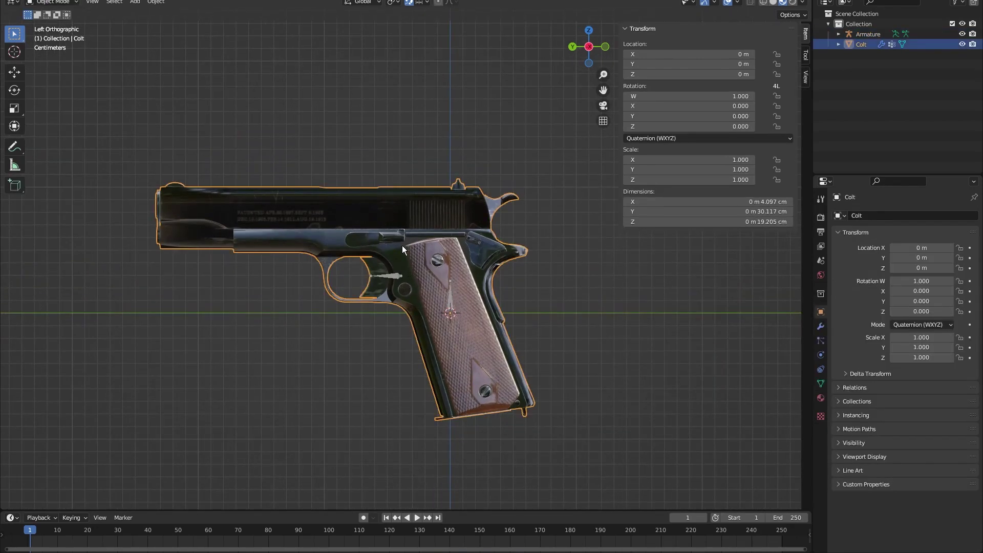
Parent Colt to the Armature With Empty Groups and verify it's listed under Armature in the Outliner
left_click(392, 275, "shift")
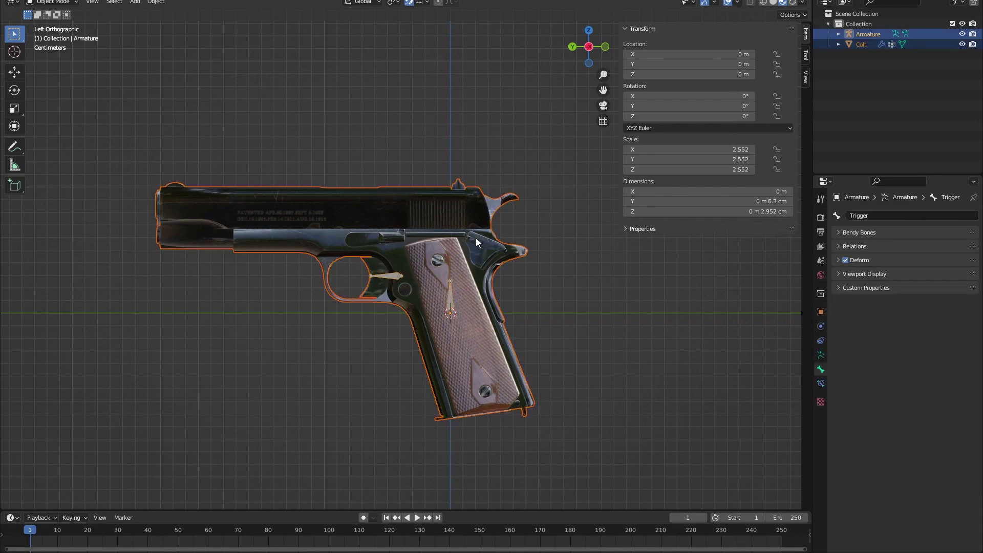
key("ctrl+p")
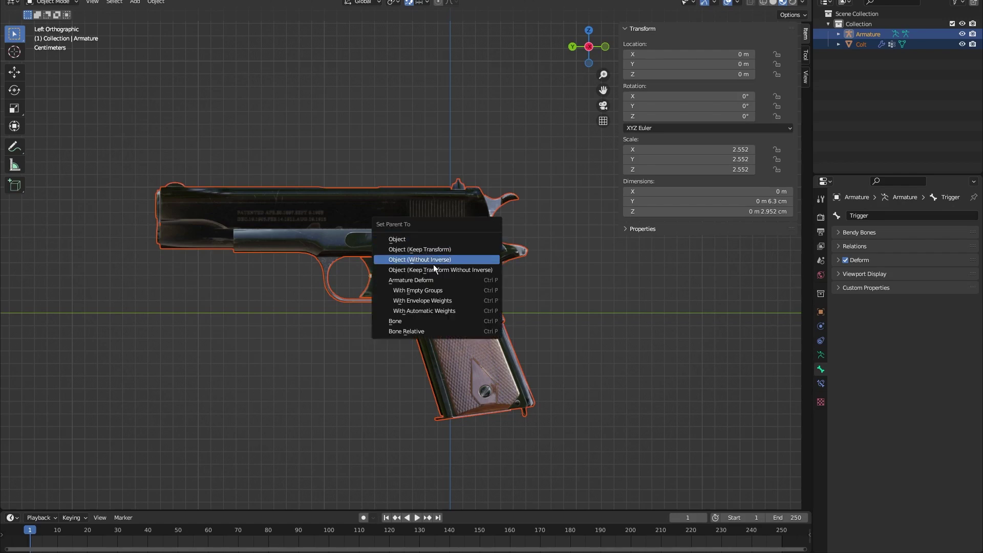
left_click(438, 291)
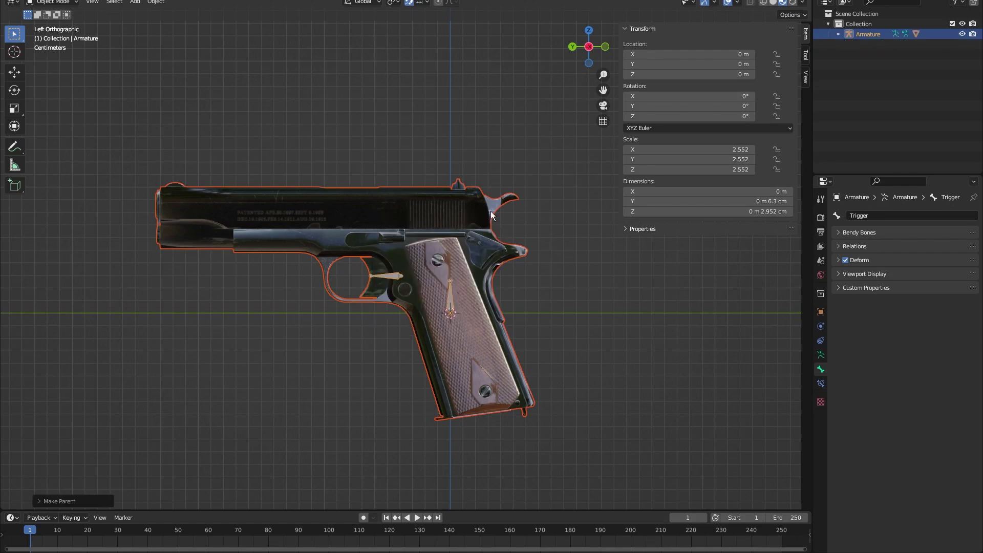
left_click(838, 35)
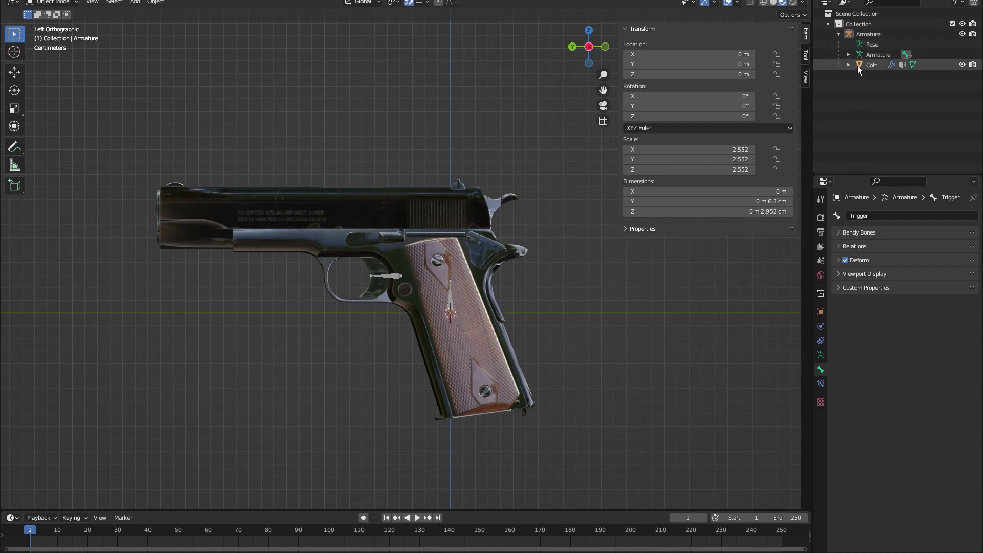
left_click(400, 279)
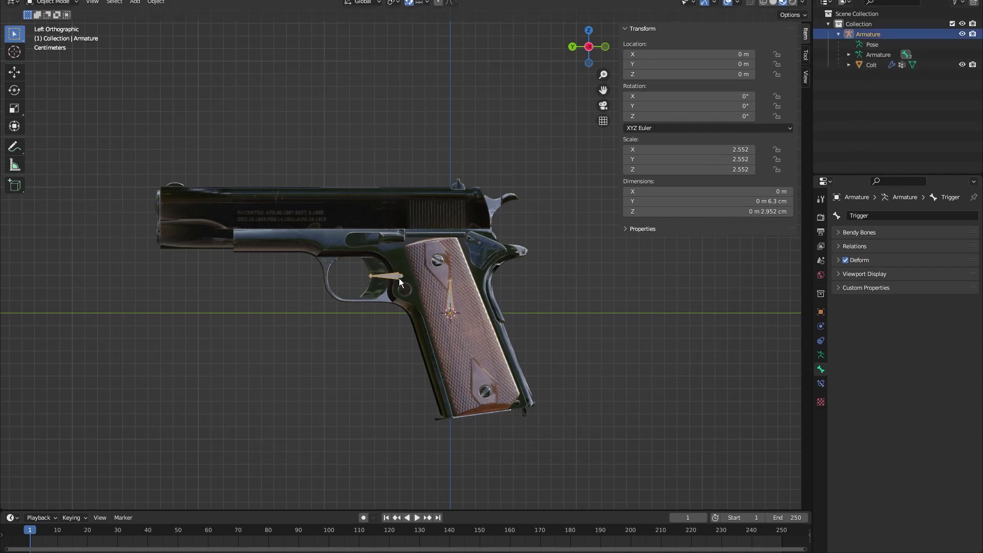
In Pose Mode, pull the Trigger bone toward the grip, then clear its location to rest
key("ctrl+Tab")
key("g")
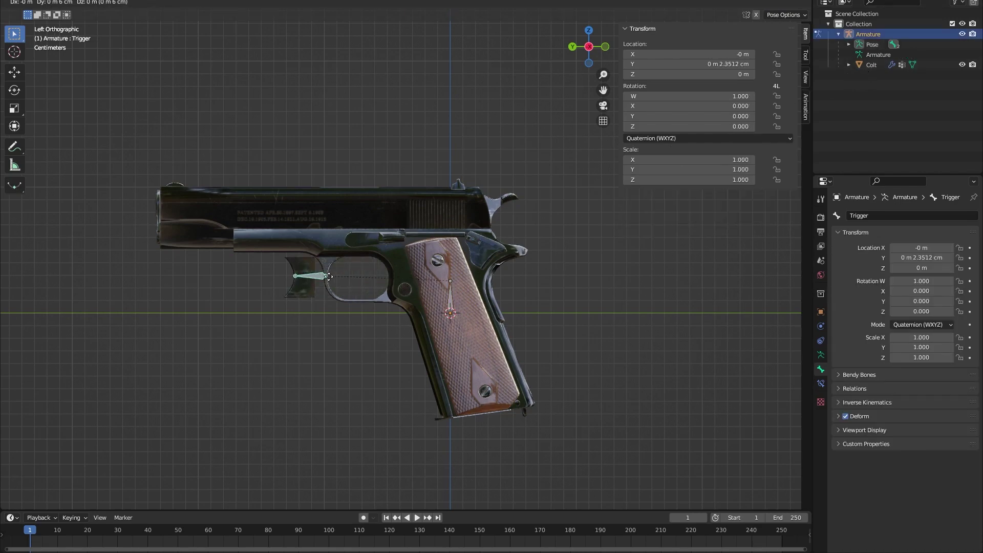
left_click(394, 281)
key("g")
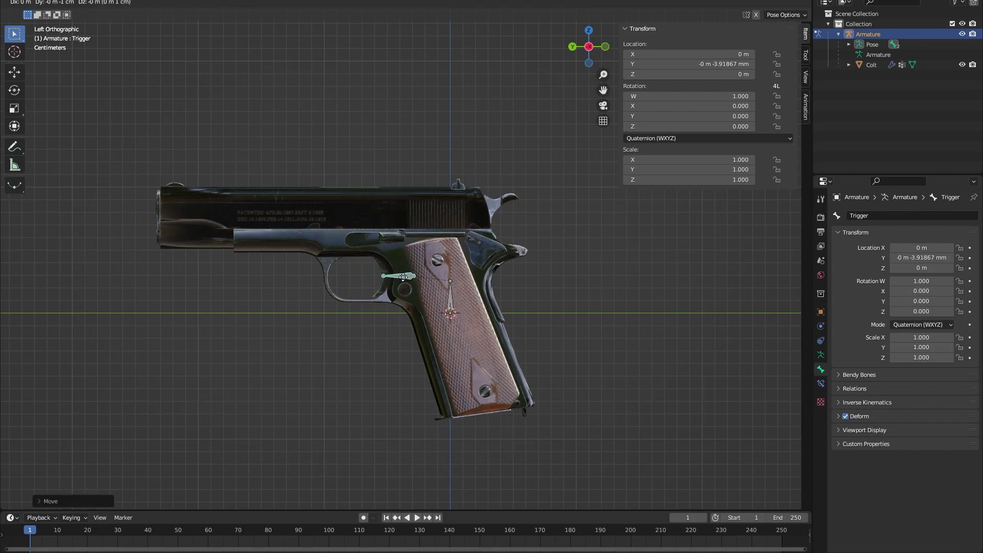
left_click(343, 283)
key("alt+g")
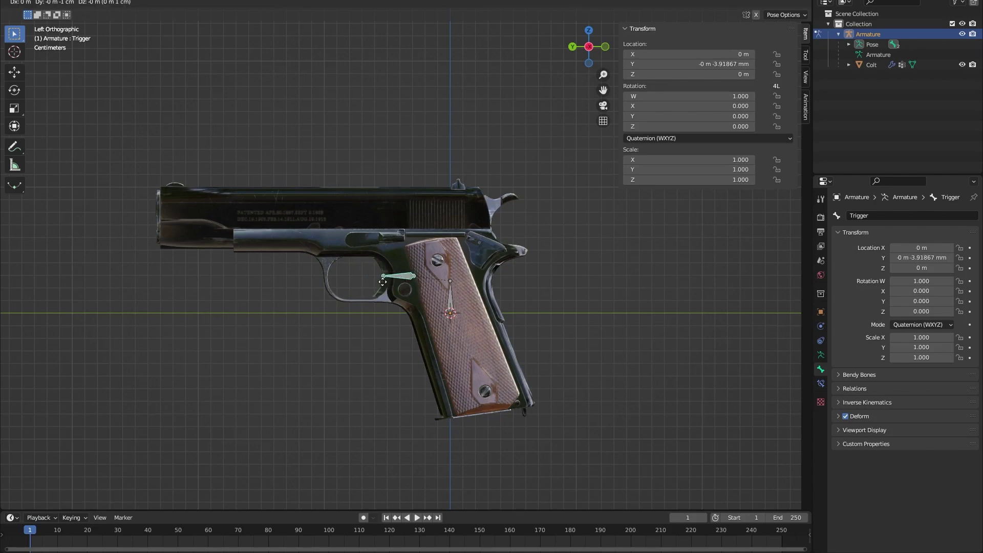
Move the Frame bone away from the slide, then clear its location to rest
left_click(450, 293)
key("g")
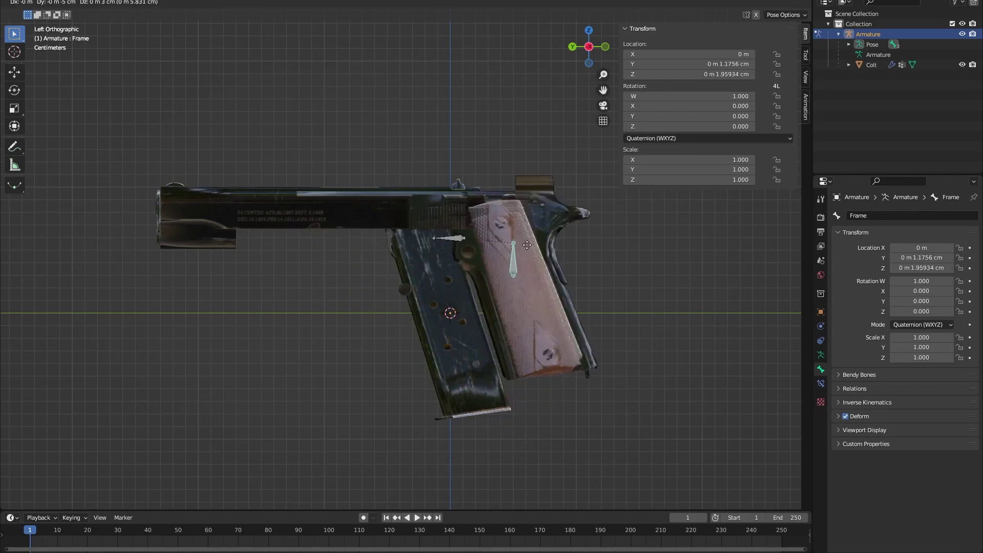
left_click(236, 347)
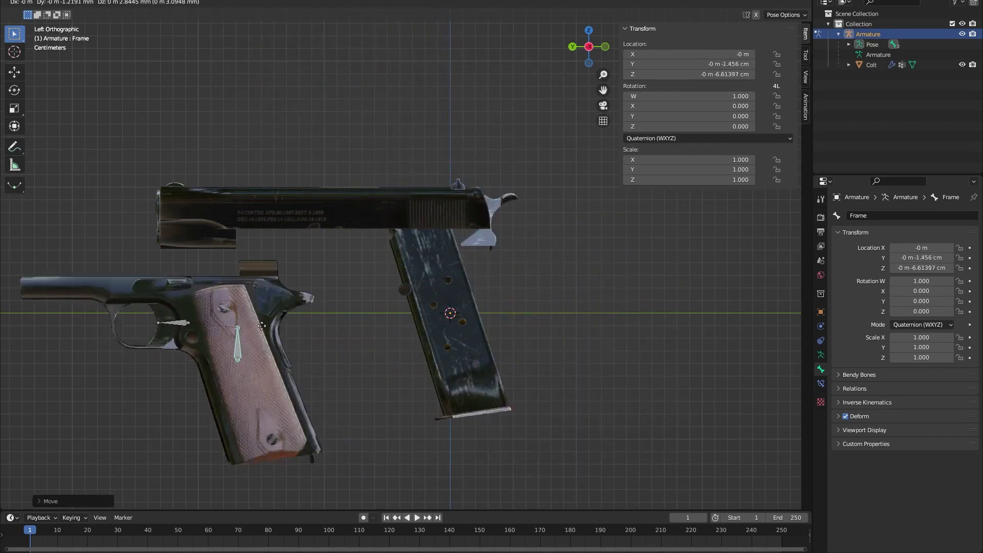
key("g")
key("Escape")
key("alt+g")
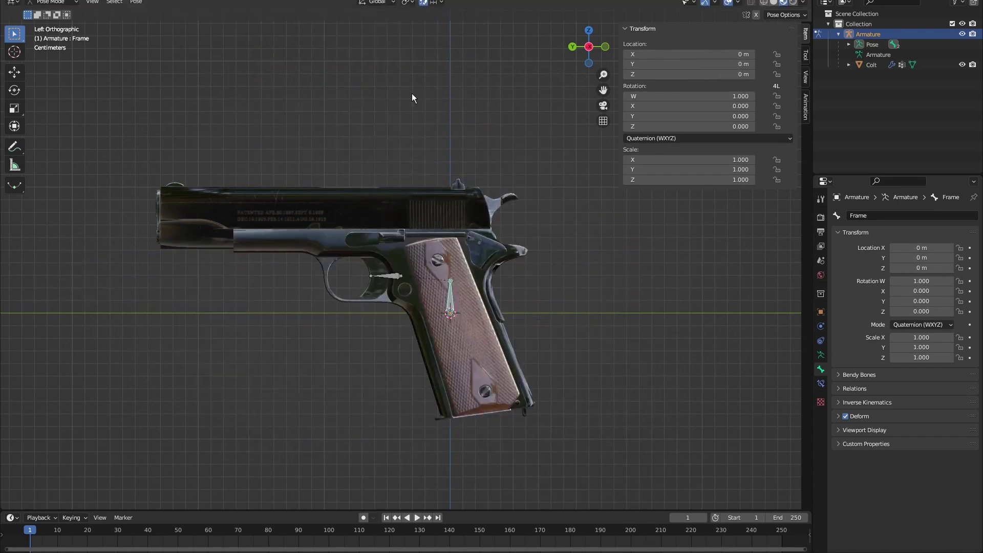